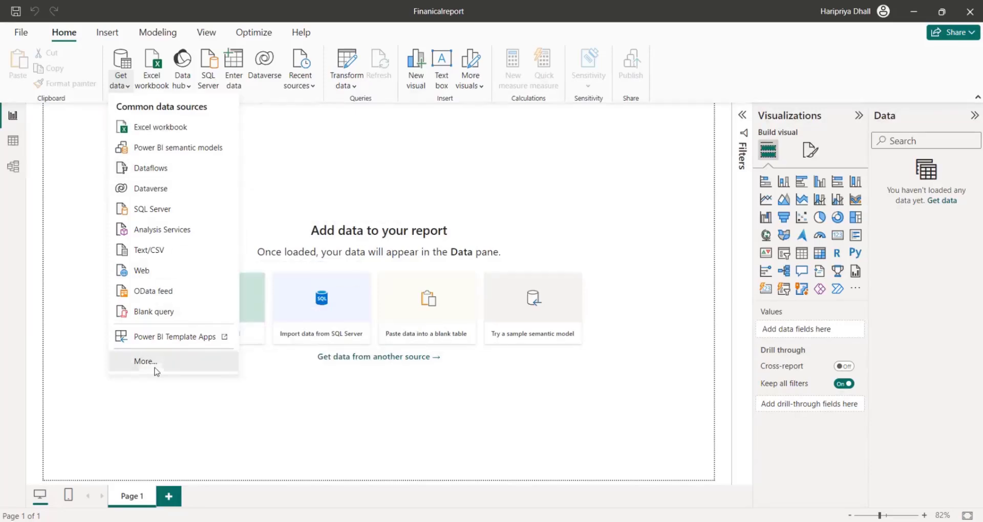
Step: Examine the available data source connectors by category: File, Database, Microsoft Fabric, Power Platform, Azure, Online Services and Other
{"action": "left_click", "coordinate": [155, 369]}
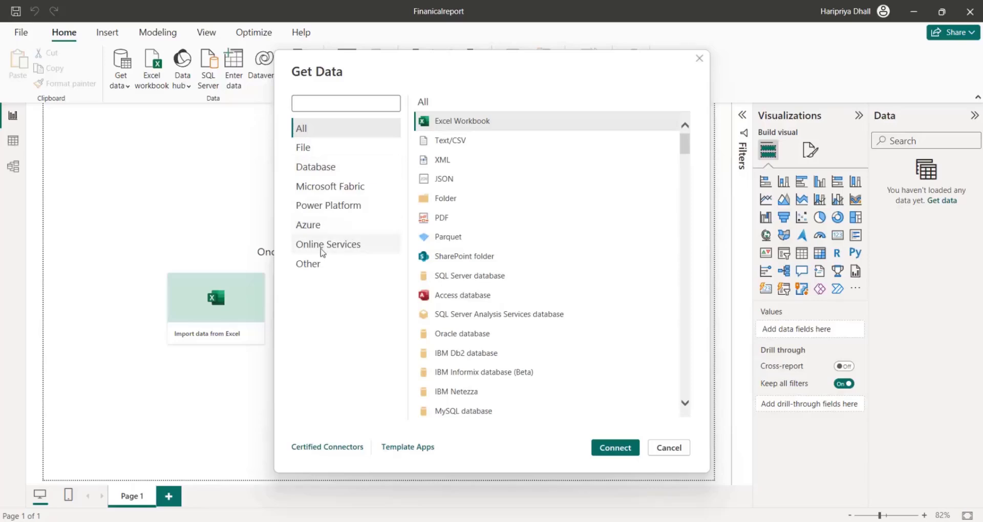
{"action": "left_click", "coordinate": [331, 151]}
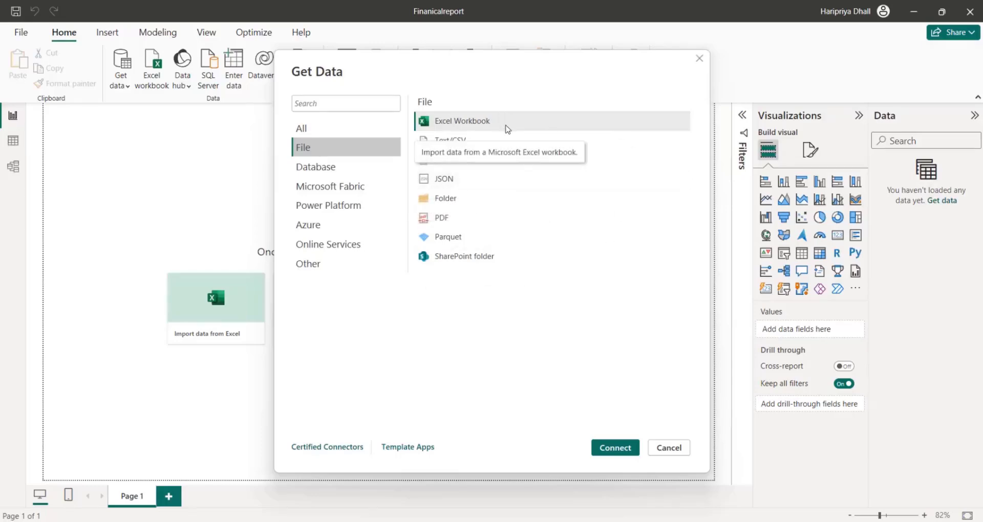
{"action": "left_click", "coordinate": [350, 174]}
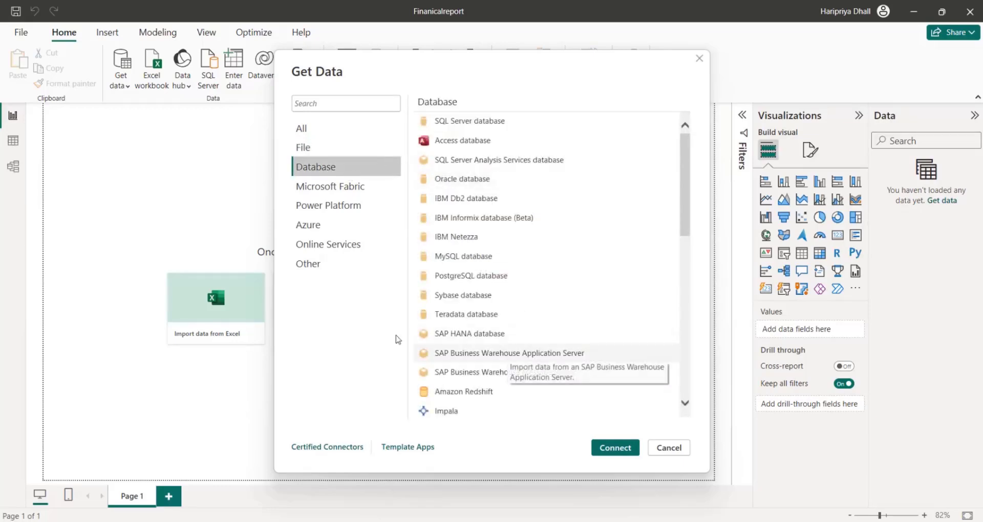
{"action": "left_click", "coordinate": [348, 183]}
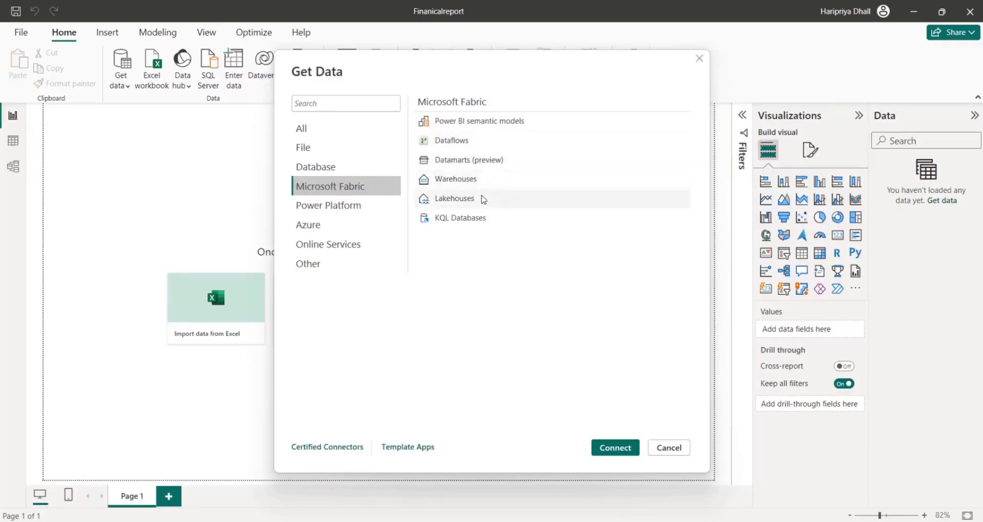
{"action": "left_click", "coordinate": [366, 214]}
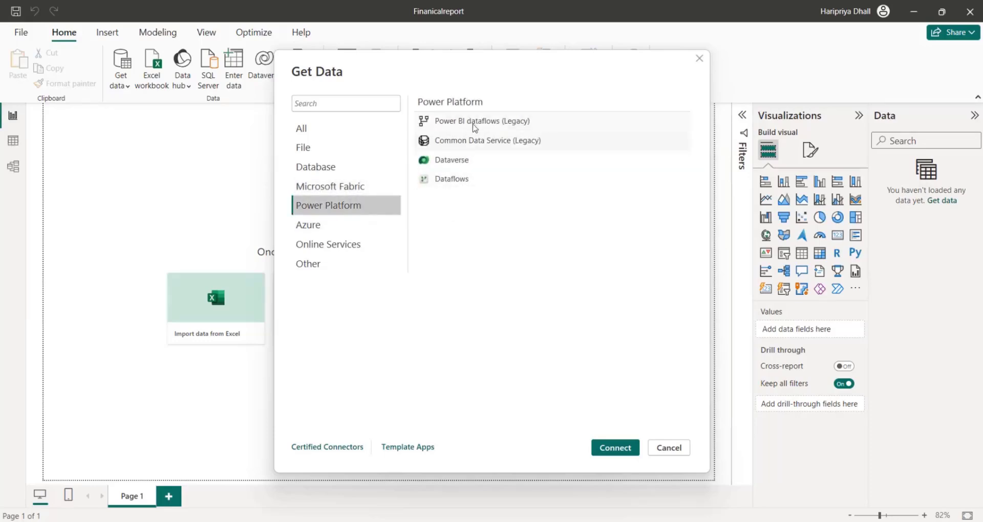
{"action": "left_click", "coordinate": [467, 161]}
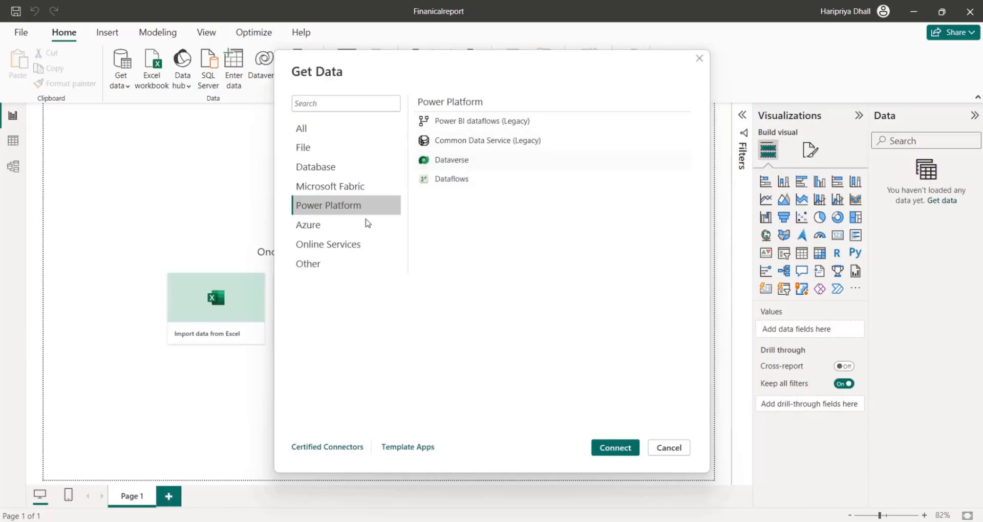
{"action": "left_click", "coordinate": [339, 235]}
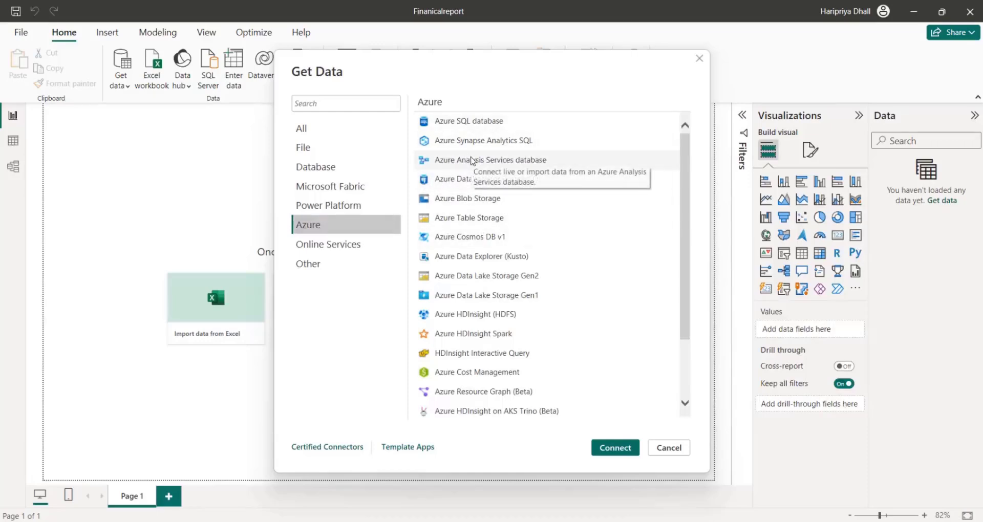
{"action": "scroll", "coordinate": [547, 326], "scroll_direction": "down", "scroll_amount": 2}
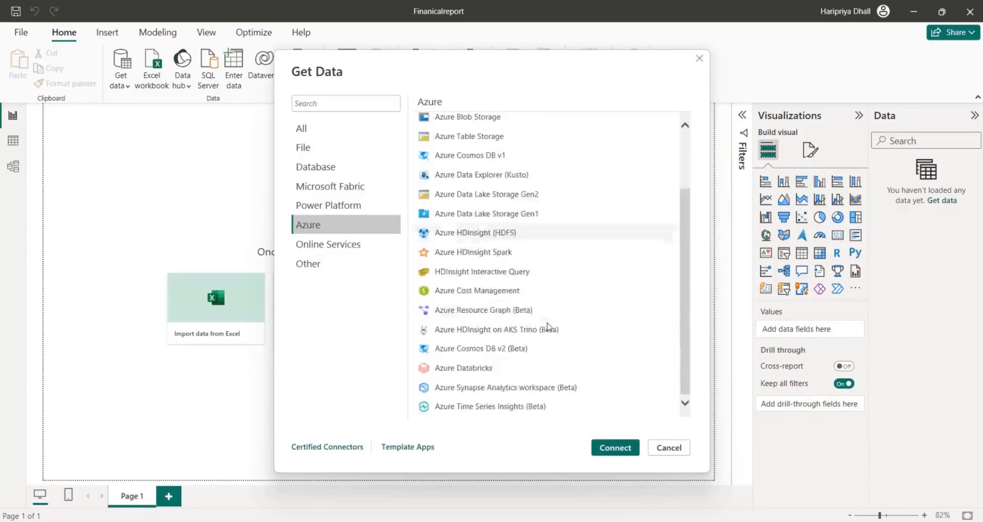
{"action": "scroll", "coordinate": [548, 326], "scroll_direction": "up", "scroll_amount": 2}
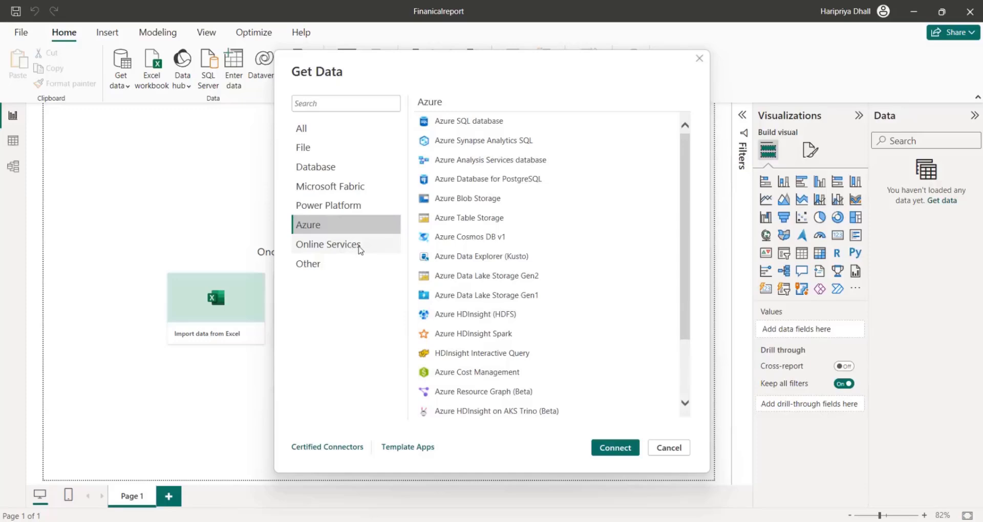
{"action": "left_click", "coordinate": [382, 248]}
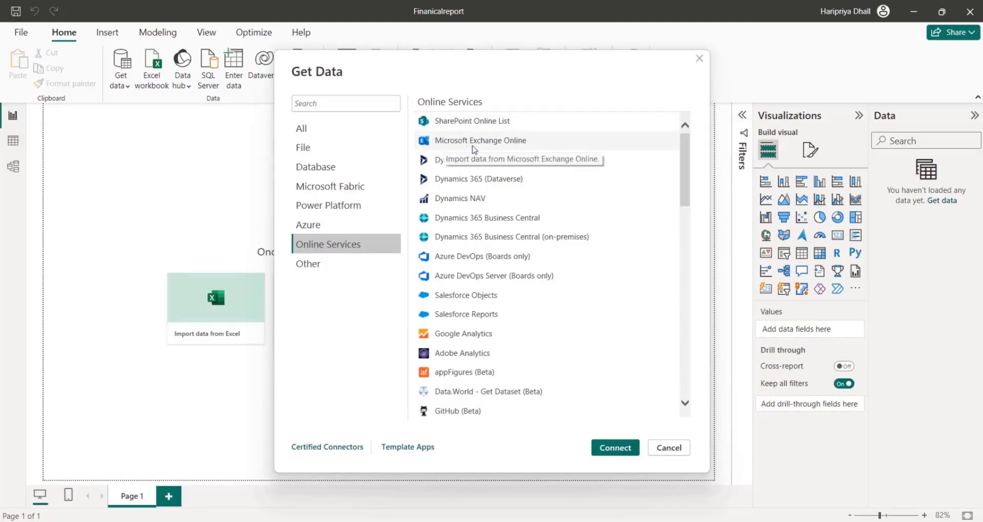
{"action": "left_click", "coordinate": [342, 267]}
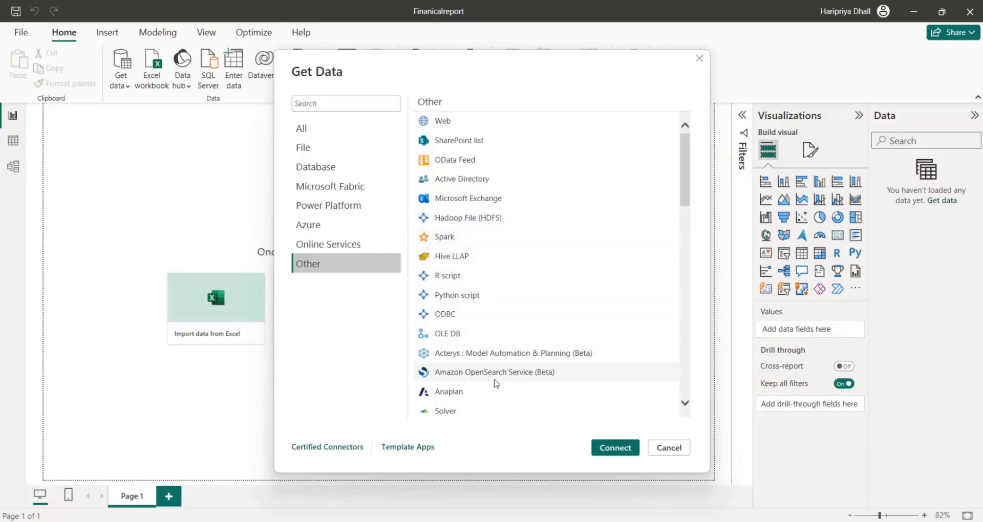
{"action": "scroll", "coordinate": [495, 397], "scroll_direction": "down", "scroll_amount": 1}
{"action": "scroll", "coordinate": [494, 396], "scroll_direction": "down", "scroll_amount": 2}
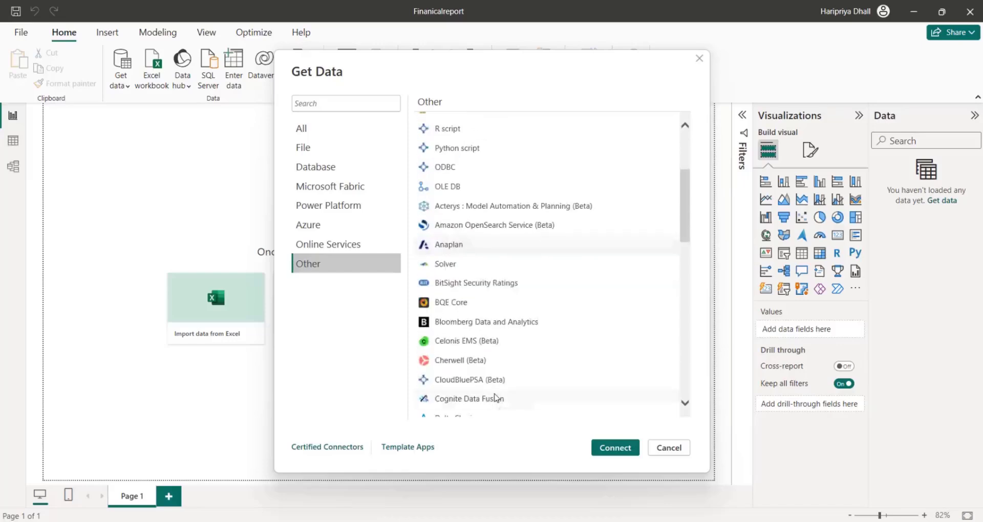
{"action": "scroll", "coordinate": [494, 397], "scroll_direction": "down", "scroll_amount": 2}
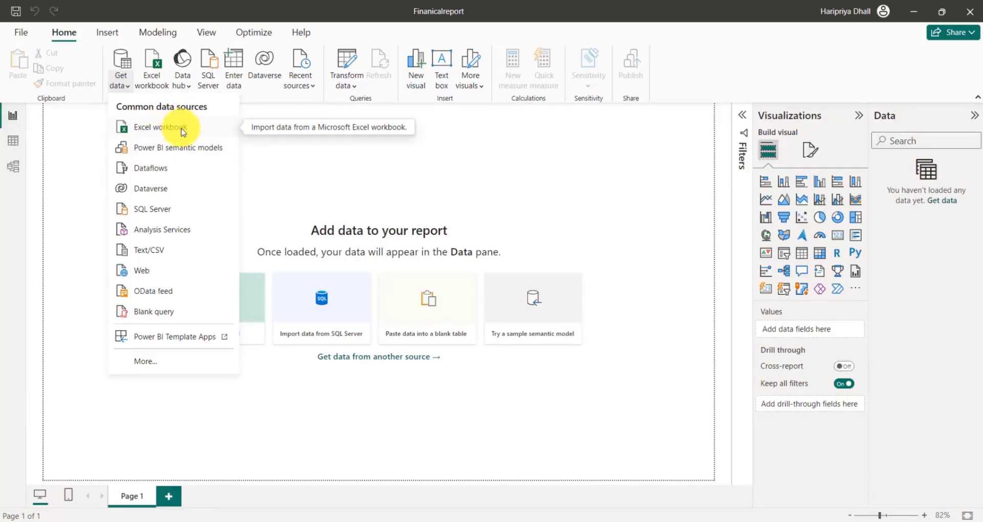
Step: Connect to the Excel workbook Financial Sample (1) from the Downloads folder
{"action": "left_click", "coordinate": [154, 81]}
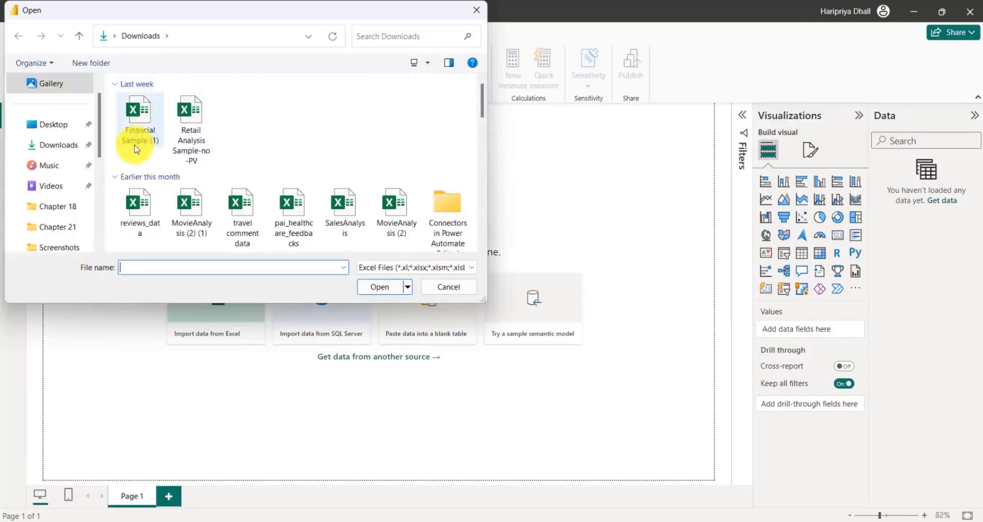
{"action": "left_click", "coordinate": [140, 126]}
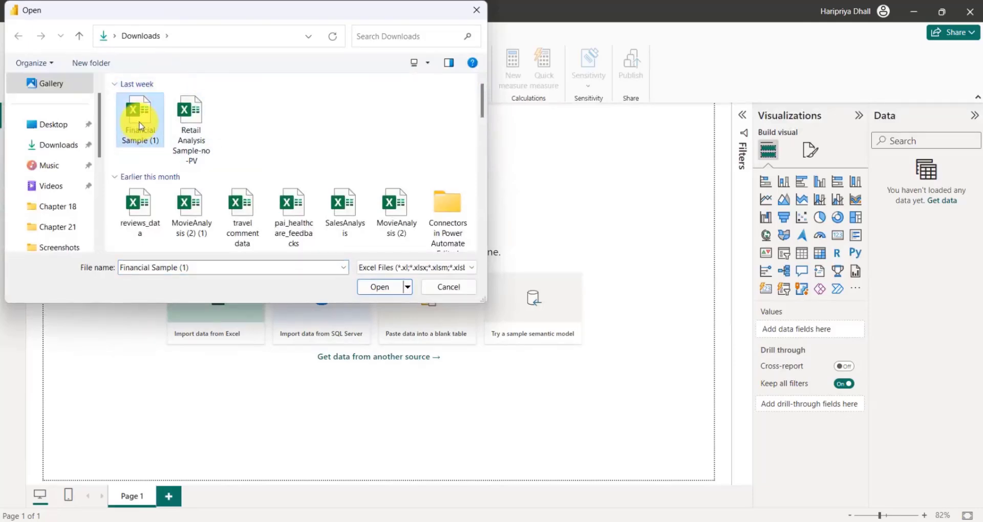
{"action": "left_click", "coordinate": [380, 287]}
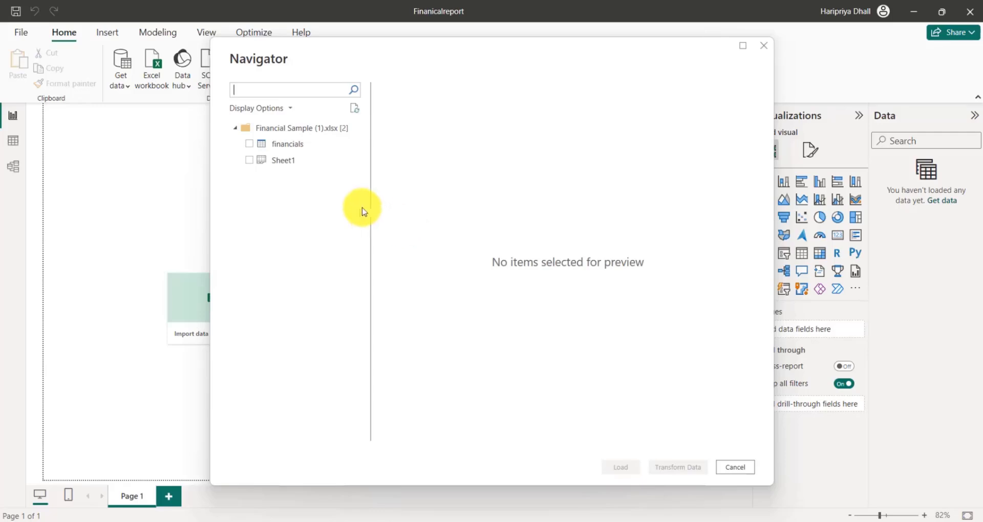
Step: Preview the financials table and Sheet1, and open only the financials table for transformation in Power Query Editor
{"action": "left_click", "coordinate": [250, 145]}
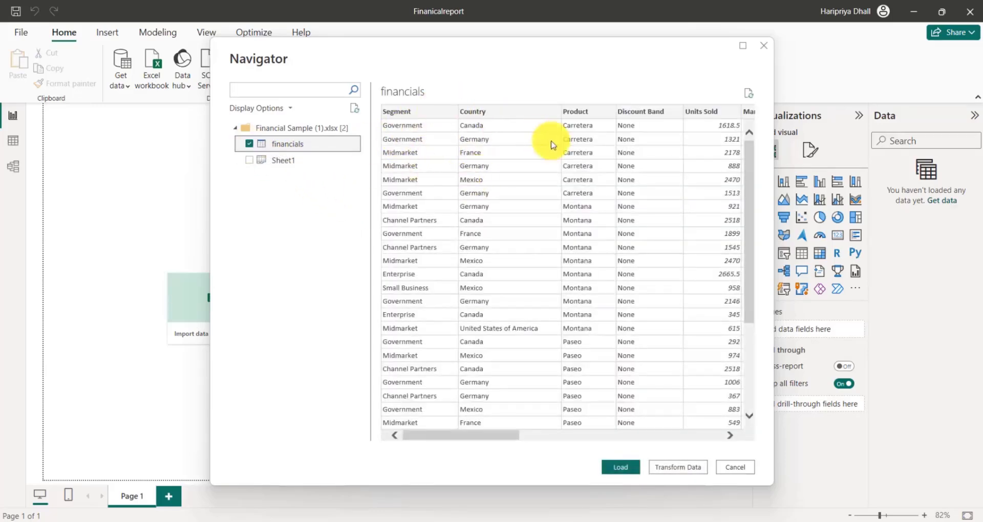
{"action": "scroll", "coordinate": [568, 205], "scroll_direction": "right", "scroll_amount": 5}
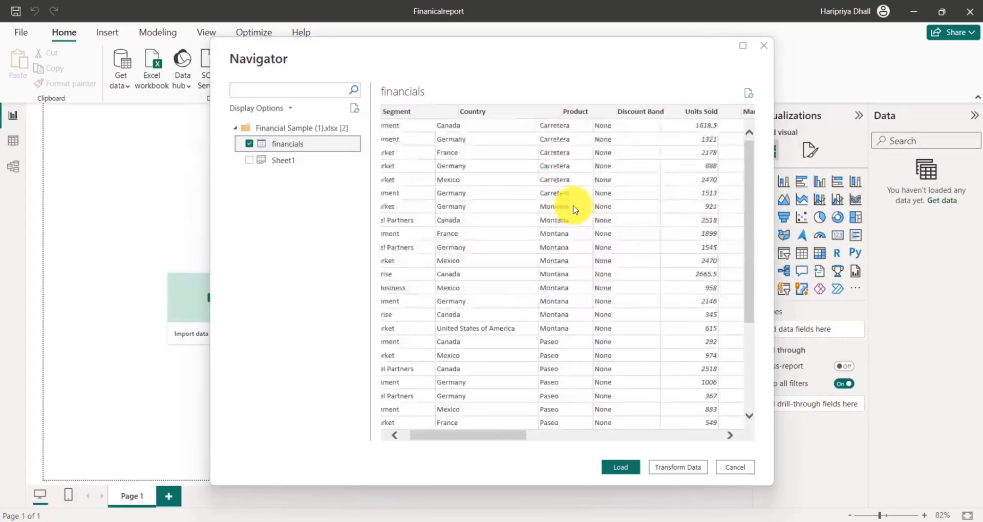
{"action": "scroll", "coordinate": [574, 208], "scroll_direction": "left", "scroll_amount": 5}
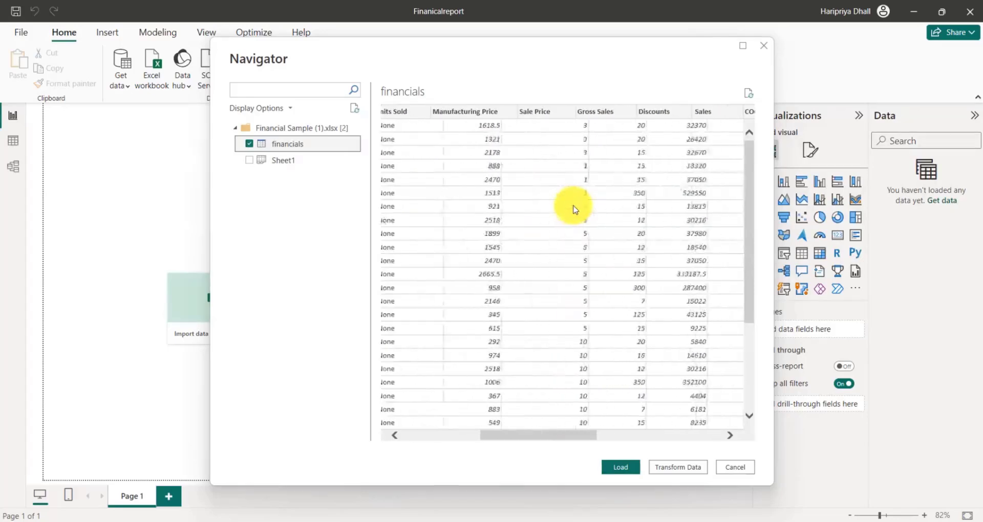
{"action": "left_click", "coordinate": [249, 162]}
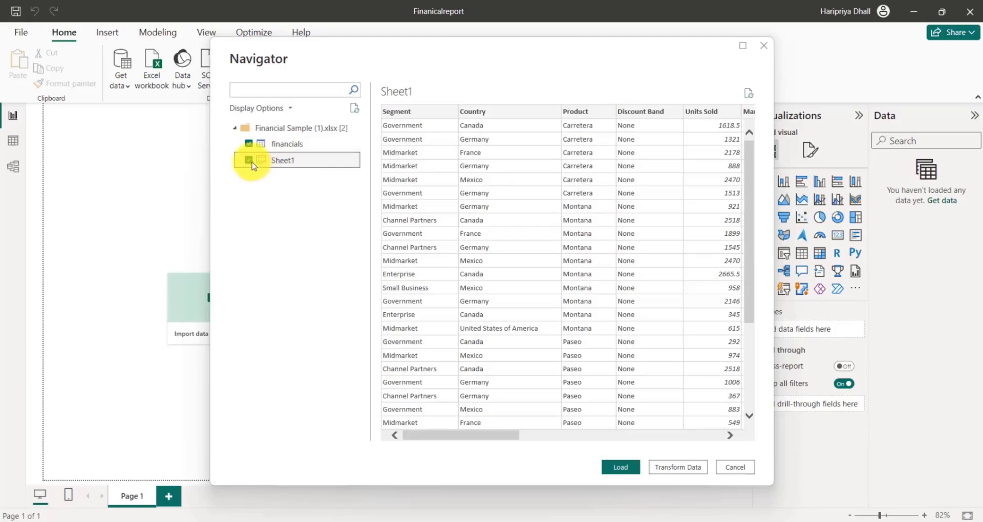
{"action": "left_click", "coordinate": [249, 161]}
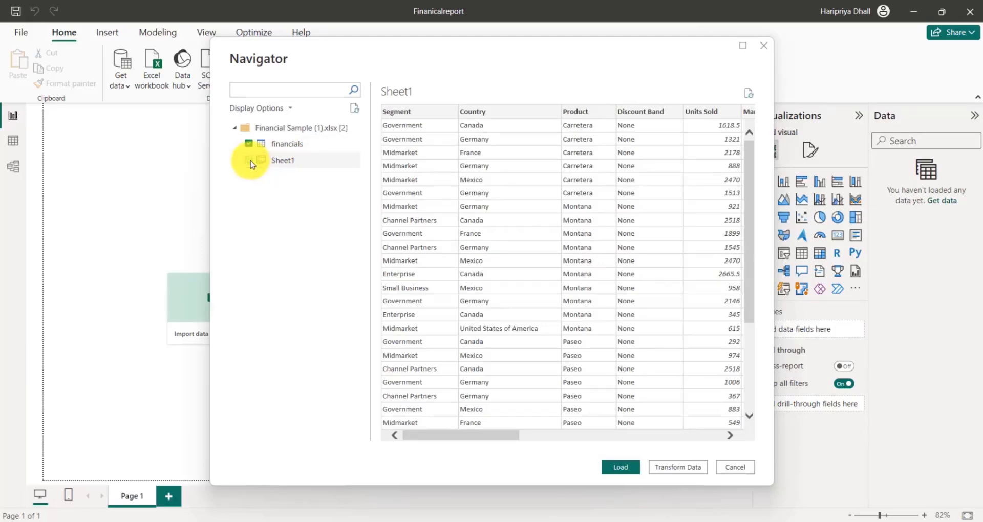
{"action": "scroll", "coordinate": [557, 314], "scroll_direction": "right", "scroll_amount": 10}
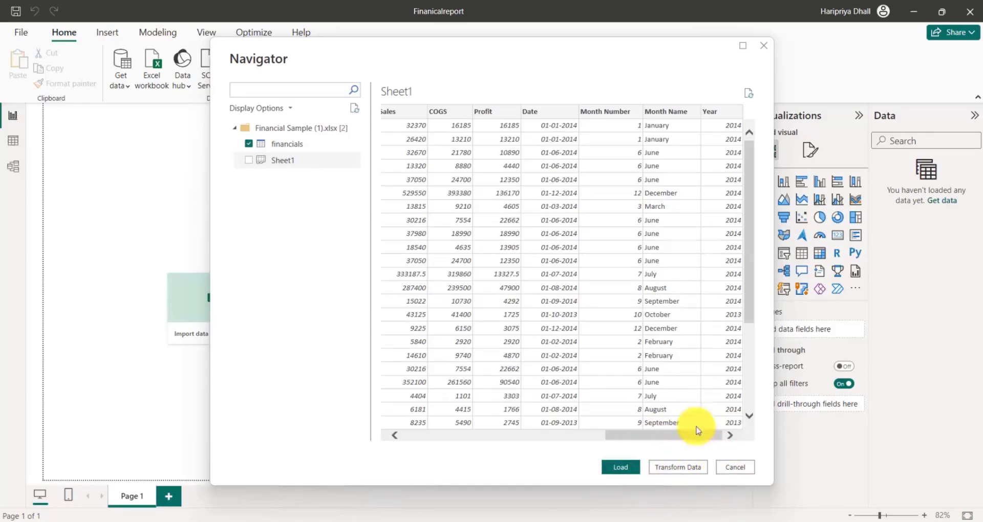
{"action": "left_click", "coordinate": [683, 474]}
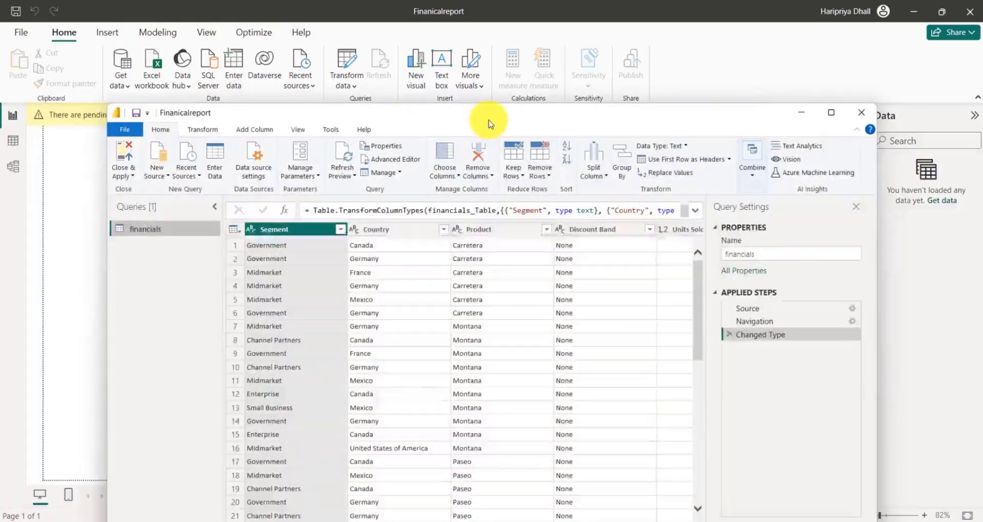
{"action": "left_click_drag", "start_coordinate": [488, 124], "coordinate": [476, 90]}
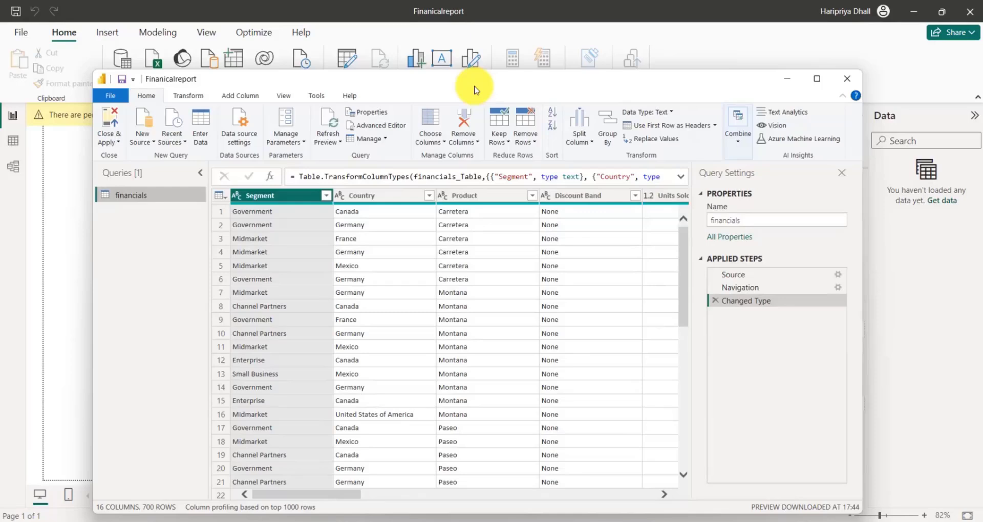
Step: Change the Units Sold column's data type to Whole Number, adding the conversion as a new step
{"action": "scroll", "coordinate": [461, 220], "scroll_direction": "right", "scroll_amount": 3}
{"action": "left_click", "coordinate": [481, 196]}
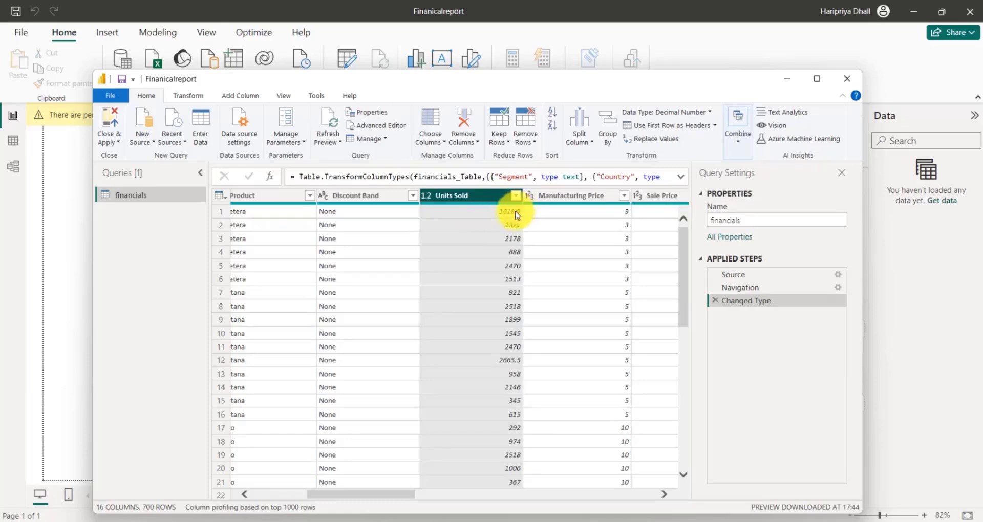
{"action": "left_click", "coordinate": [712, 112]}
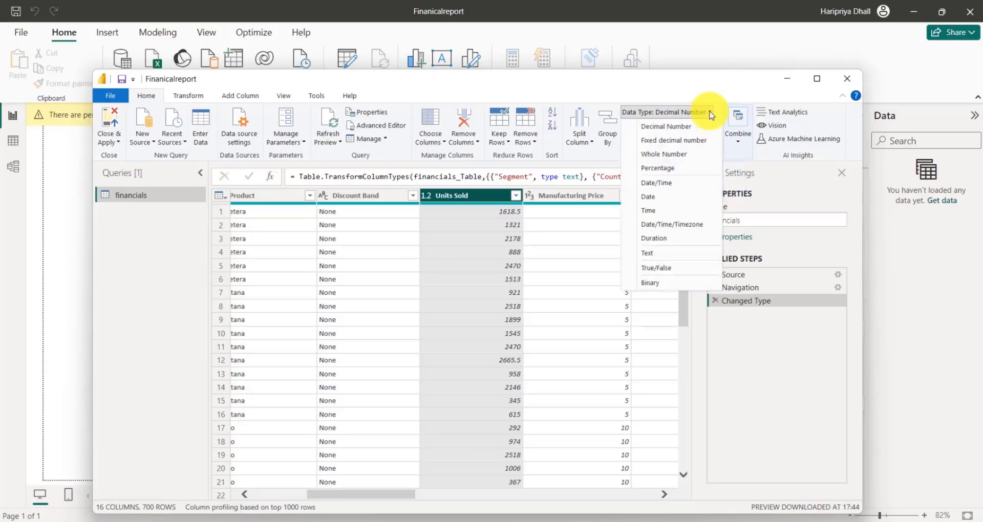
{"action": "left_click", "coordinate": [684, 155]}
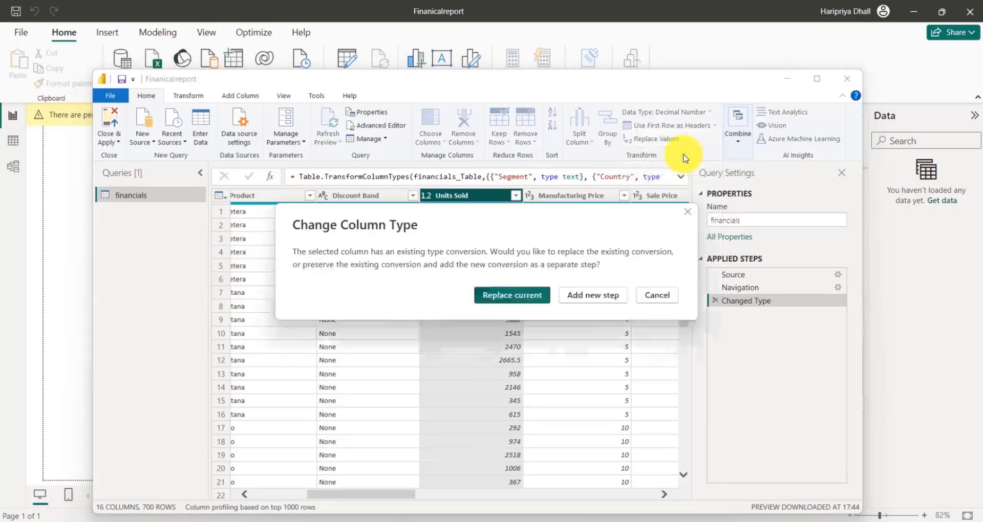
{"action": "left_click", "coordinate": [586, 296]}
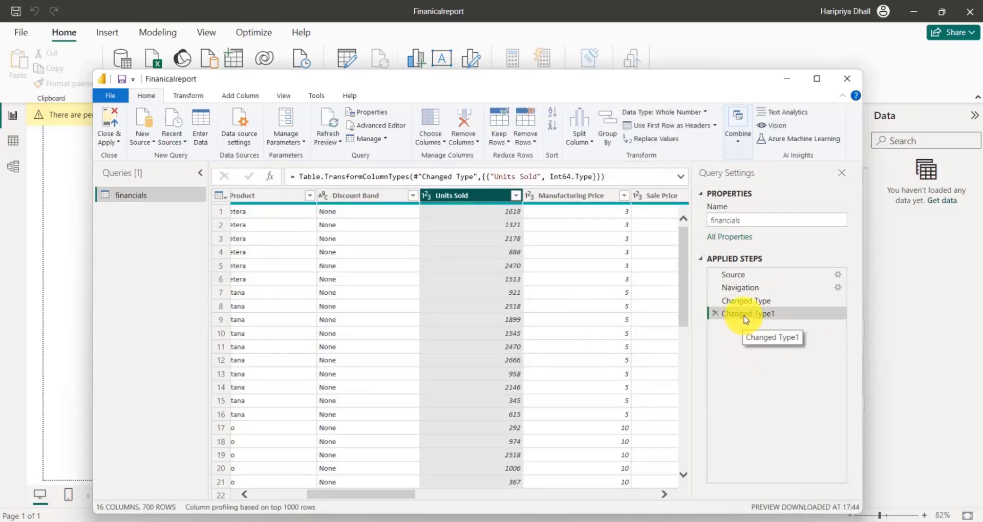
Step: Compare the data before and after the Units Sold type conversion, and delete that added conversion step
{"action": "left_click", "coordinate": [745, 301]}
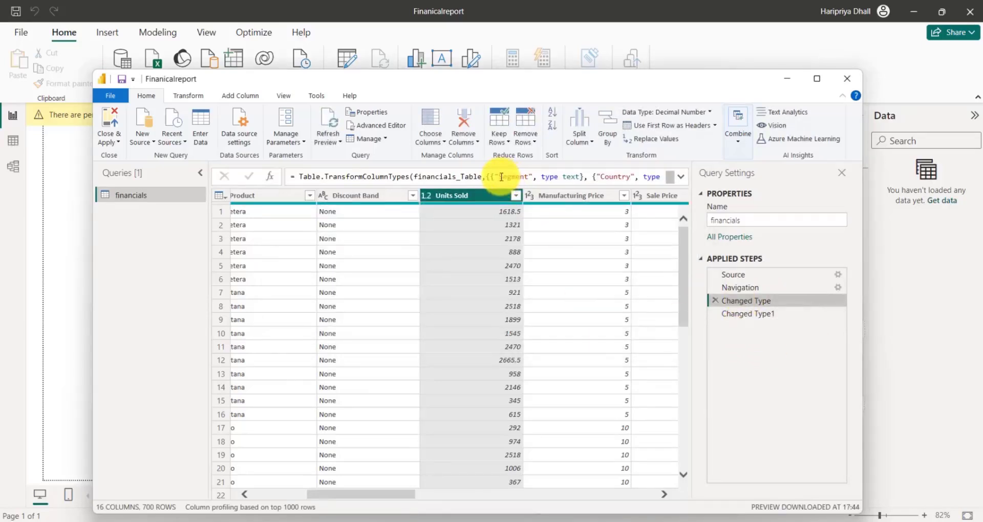
{"action": "left_click", "coordinate": [727, 317]}
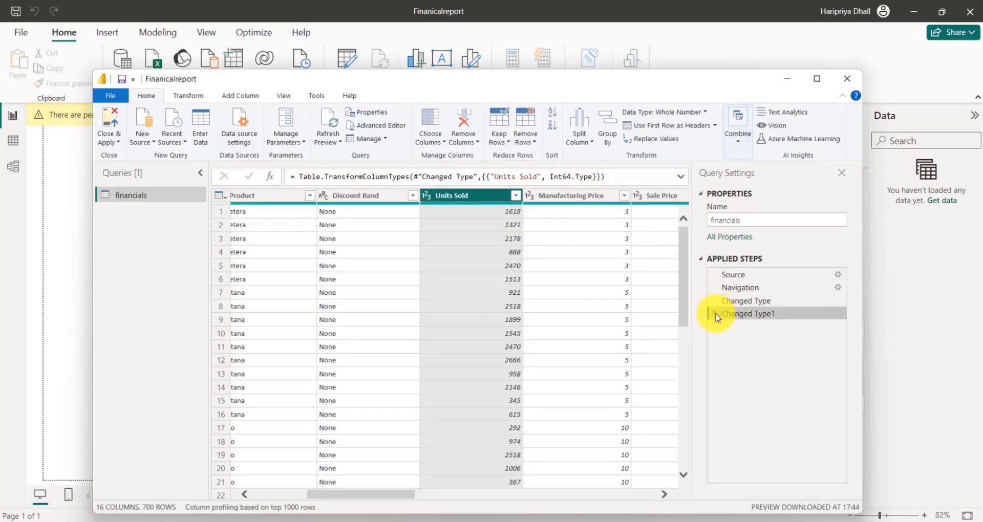
{"action": "left_click", "coordinate": [716, 314]}
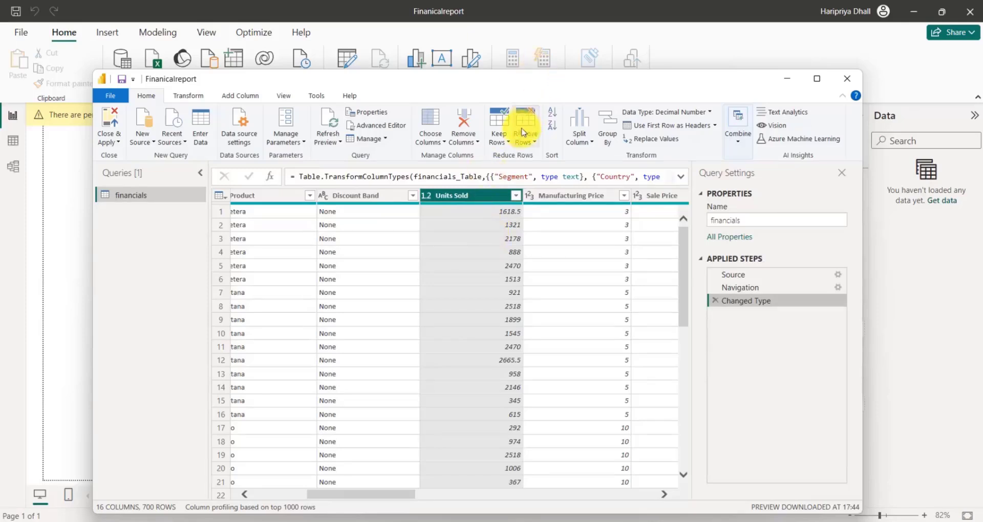
Step: Reorder the table columns so that Units Sold comes directly before Discount Band
{"action": "left_click", "coordinate": [190, 96]}
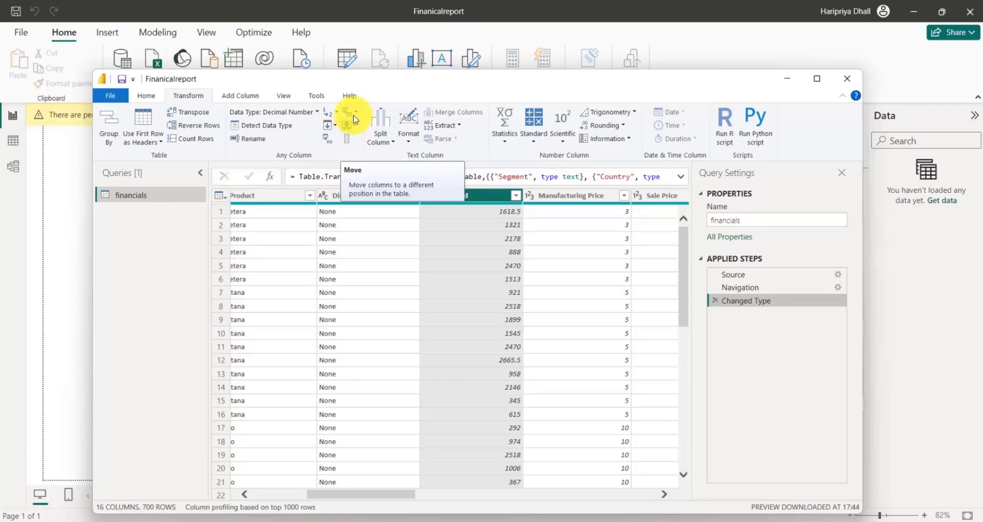
{"action": "left_click_drag", "start_coordinate": [362, 195], "coordinate": [395, 194]}
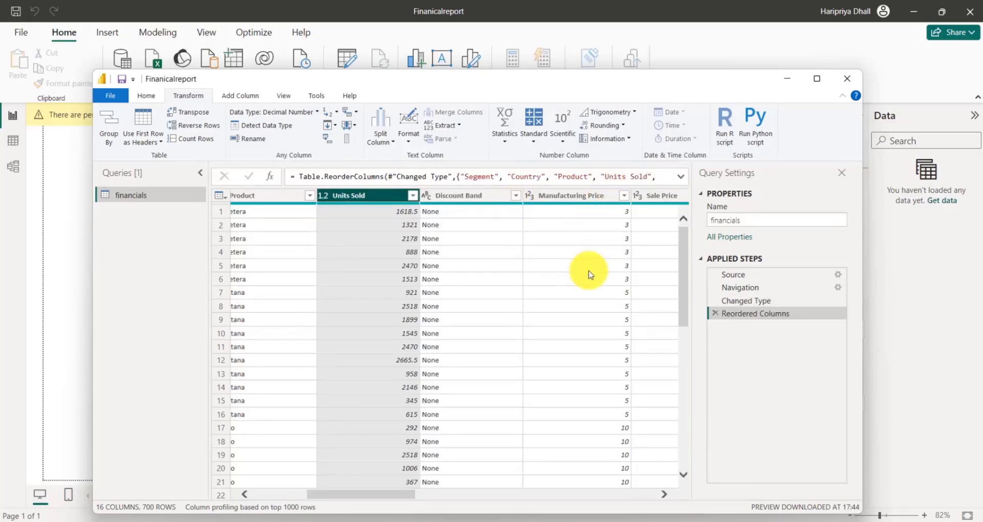
Step: Close Power Query Editor without applying the pending query changes
{"action": "left_click", "coordinate": [146, 95]}
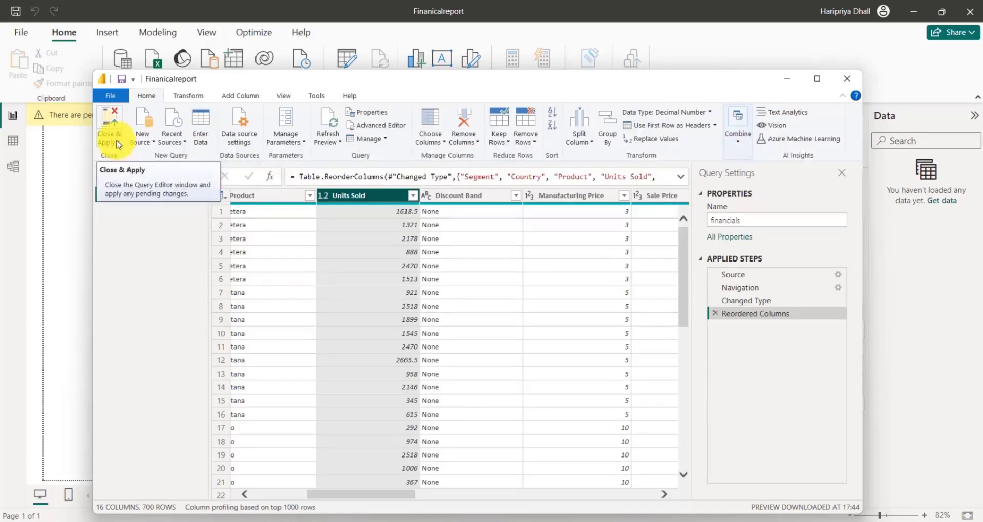
{"action": "left_click", "coordinate": [118, 143]}
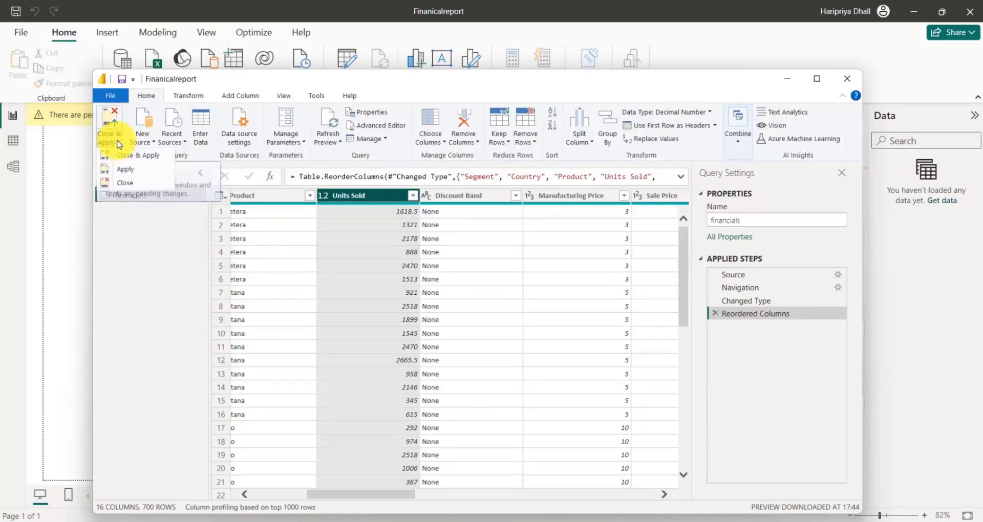
{"action": "left_click", "coordinate": [137, 185]}
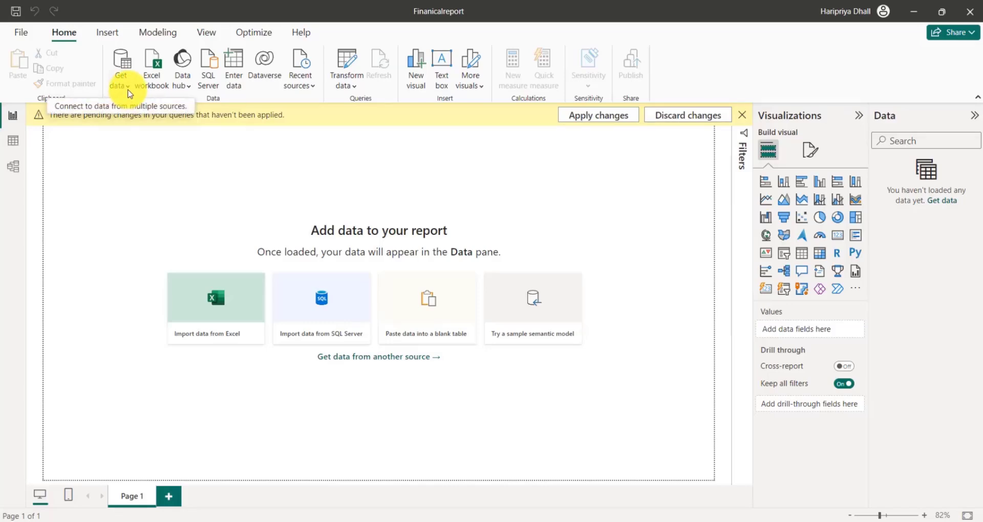
Step: Open the financials table from the Financial Sample (1) workbook again in Power Query Editor, and close the editor applying all pending changes
{"action": "left_click", "coordinate": [150, 74]}
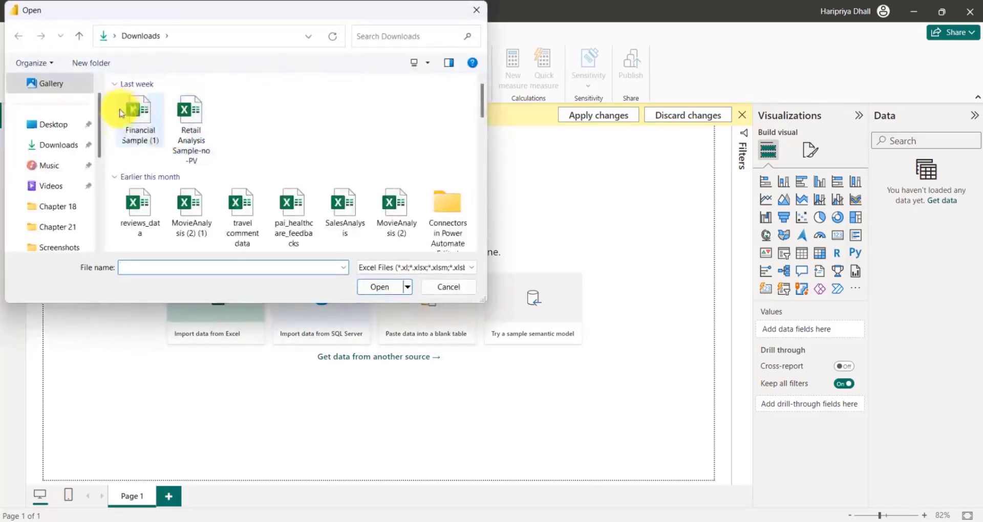
{"action": "double_click", "coordinate": [123, 112]}
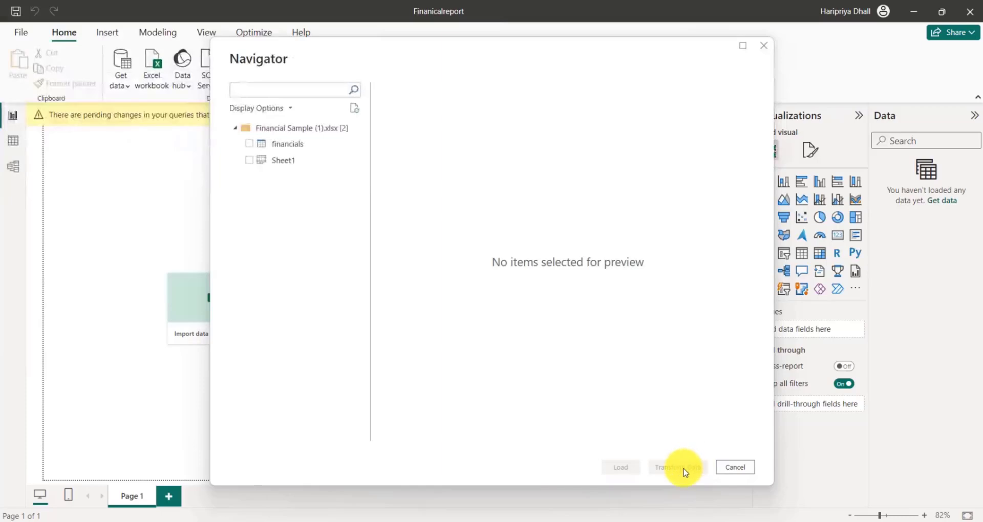
{"action": "left_click", "coordinate": [247, 144]}
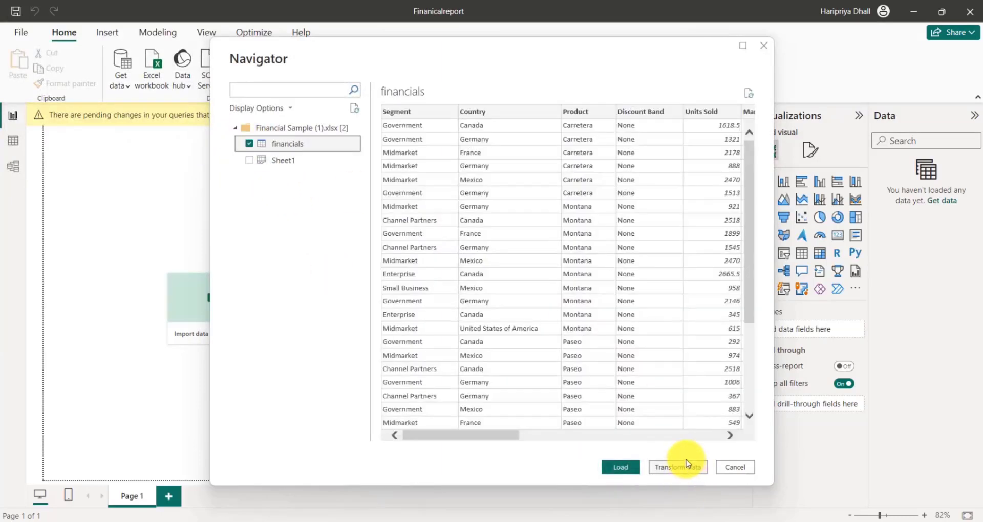
{"action": "left_click", "coordinate": [686, 464]}
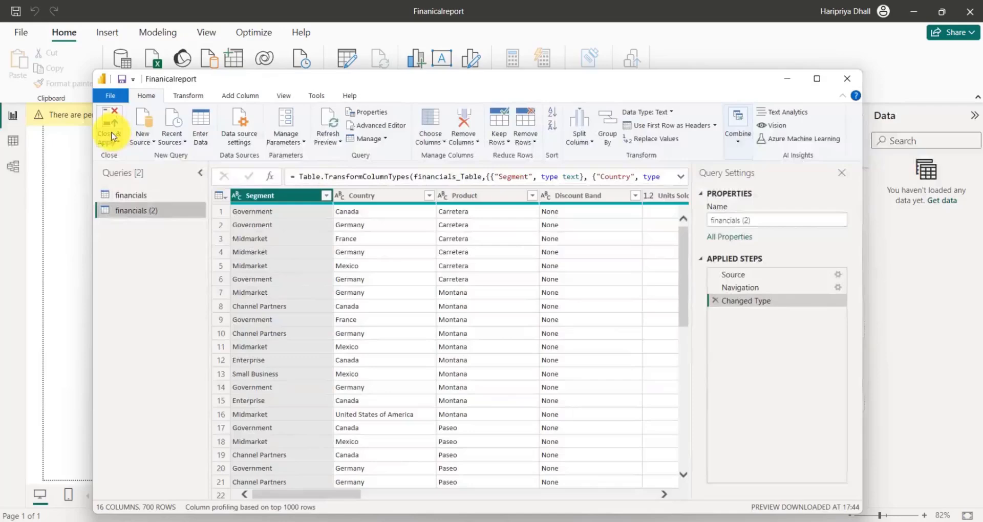
{"action": "left_click", "coordinate": [112, 137]}
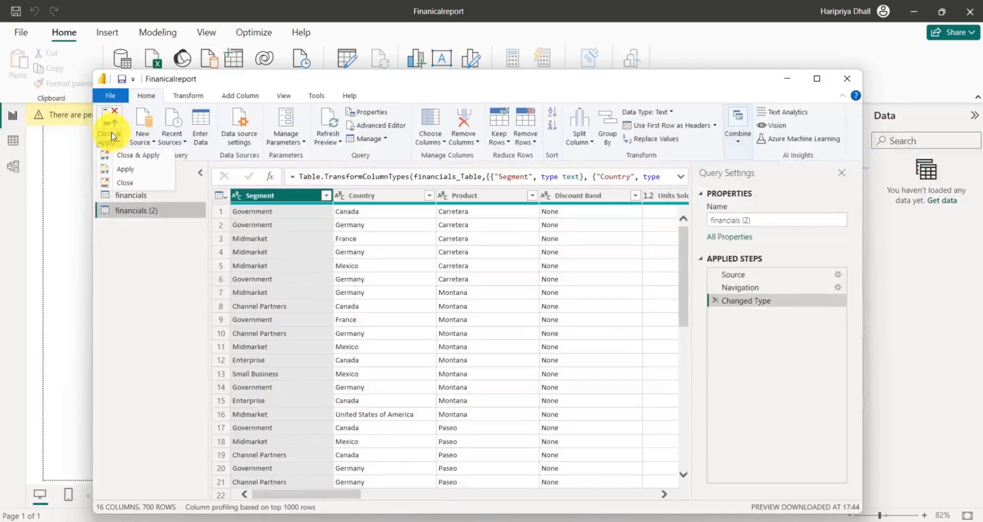
{"action": "left_click", "coordinate": [138, 158]}
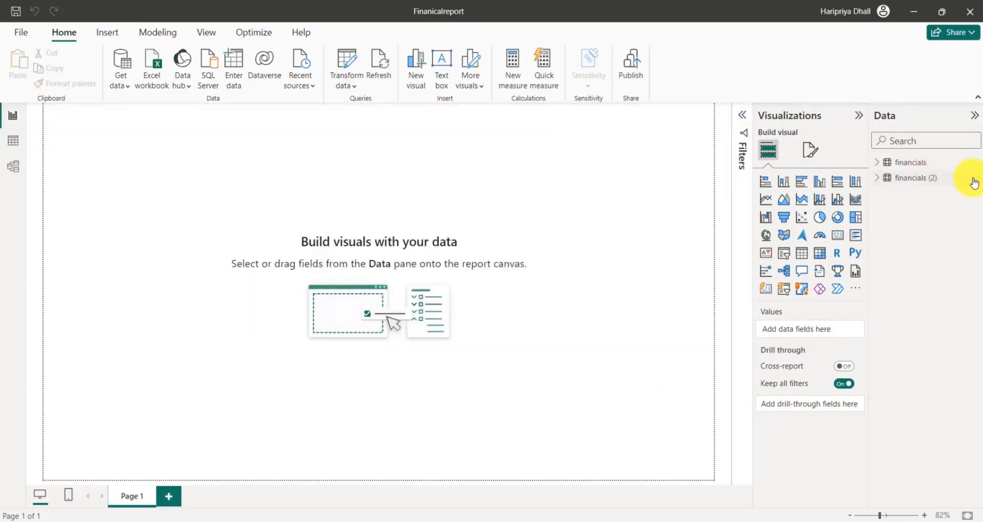
Step: Delete the duplicate financials (2) table from the model
{"action": "left_click", "coordinate": [975, 179]}
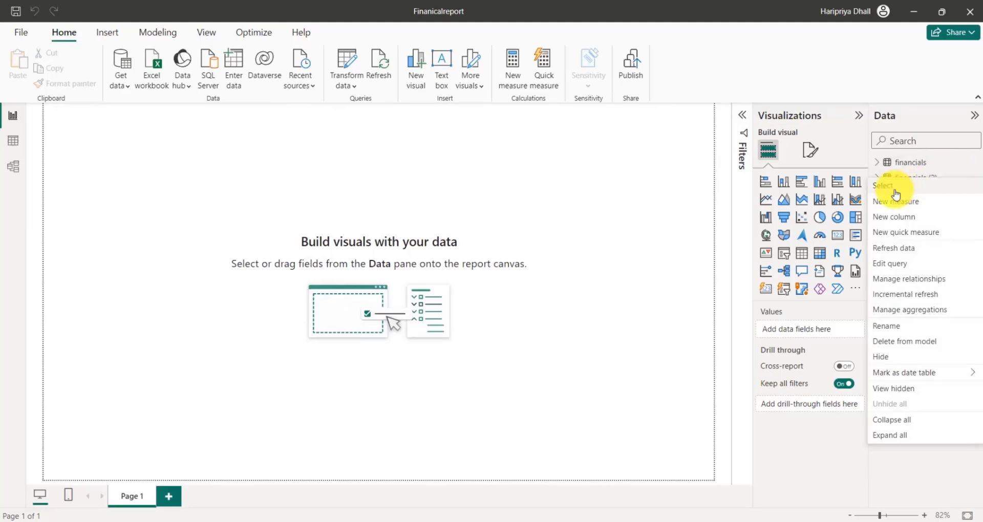
{"action": "left_click", "coordinate": [914, 348]}
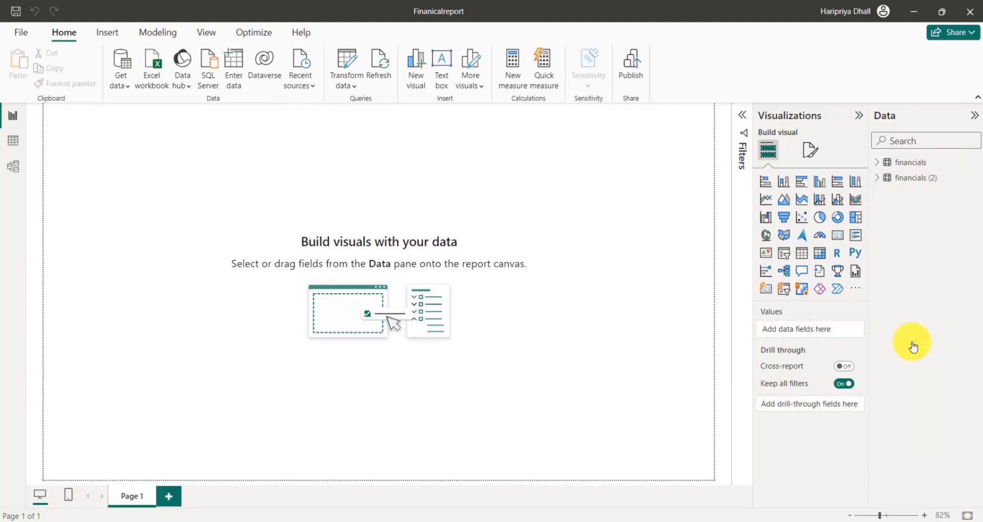
{"action": "left_click", "coordinate": [571, 298]}
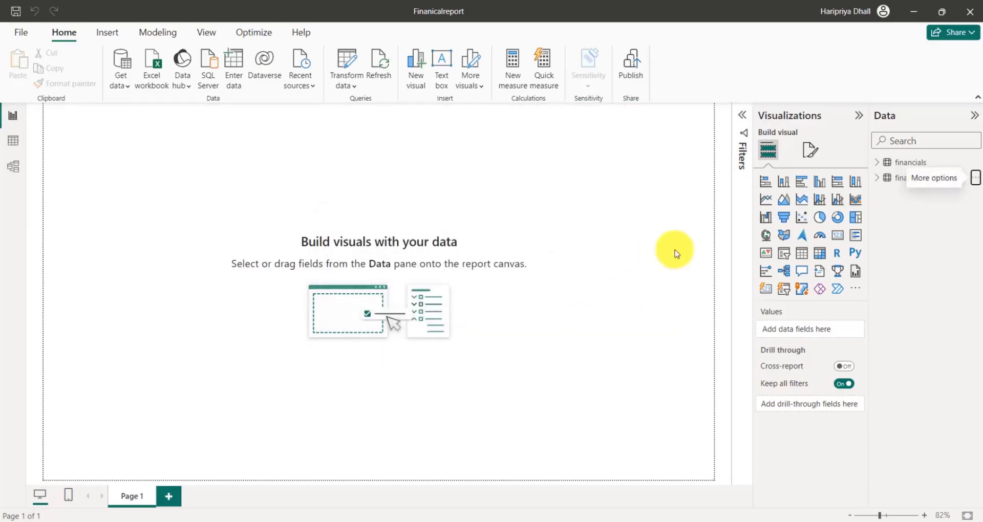
Step: Examine the financials table's fields, its rows and columns in Table view and its card in Model view, and return to Report view
{"action": "left_click", "coordinate": [878, 164]}
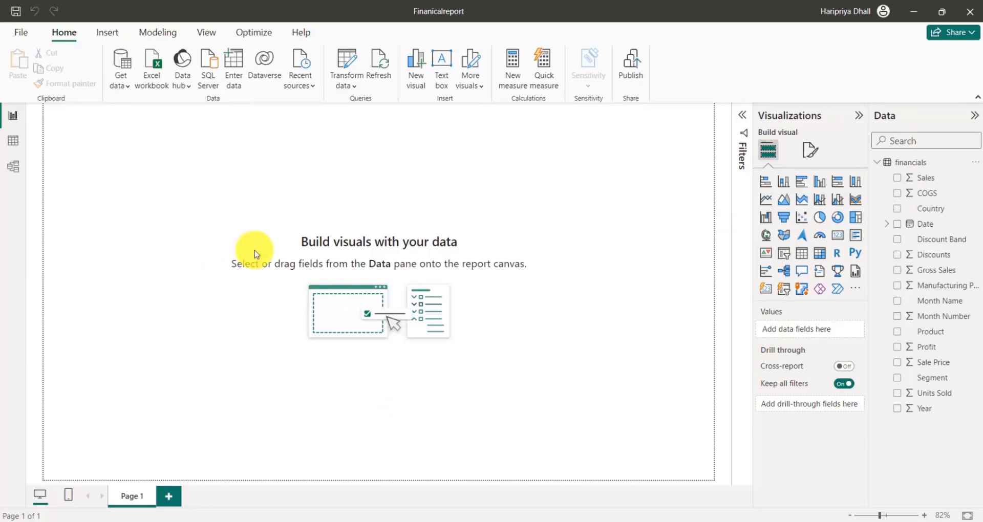
{"action": "left_click", "coordinate": [21, 146]}
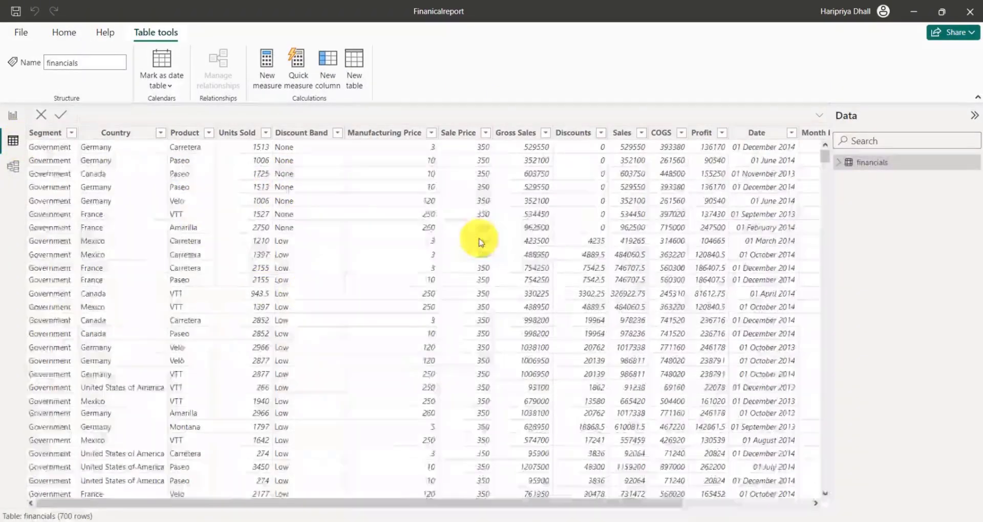
{"action": "scroll", "coordinate": [476, 241], "scroll_direction": "right", "scroll_amount": 3}
{"action": "scroll", "coordinate": [480, 241], "scroll_direction": "left", "scroll_amount": 3}
{"action": "scroll", "coordinate": [480, 241], "scroll_direction": "right", "scroll_amount": 3}
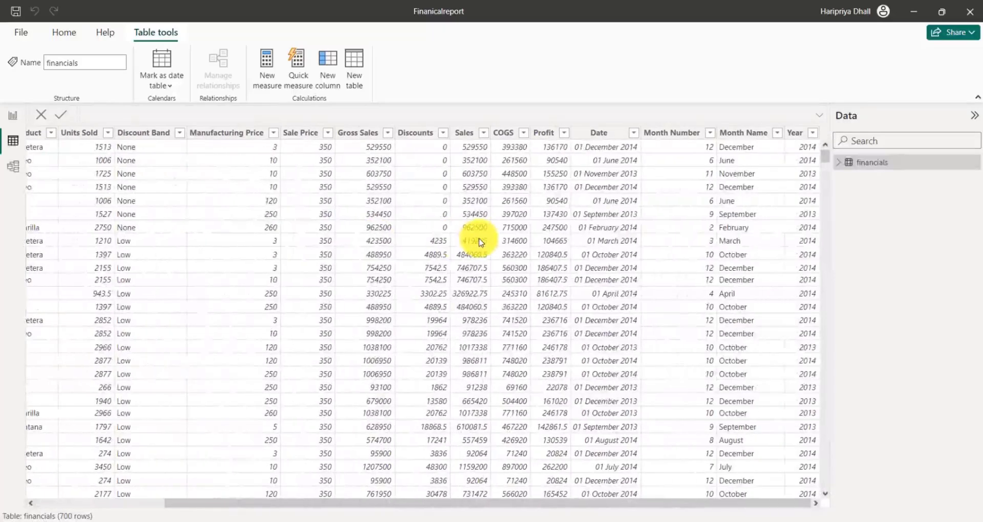
{"action": "scroll", "coordinate": [479, 241], "scroll_direction": "left", "scroll_amount": 4}
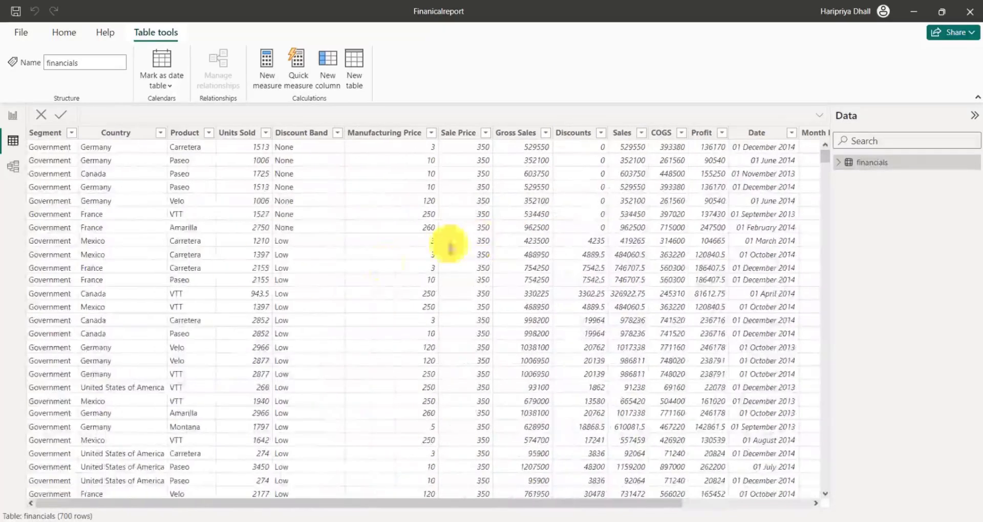
{"action": "left_click", "coordinate": [14, 169]}
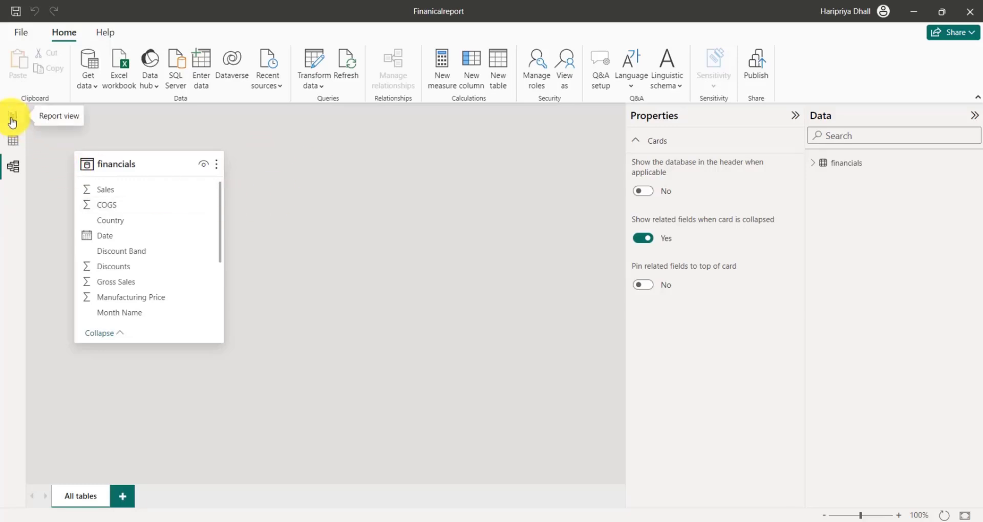
{"action": "left_click", "coordinate": [12, 122]}
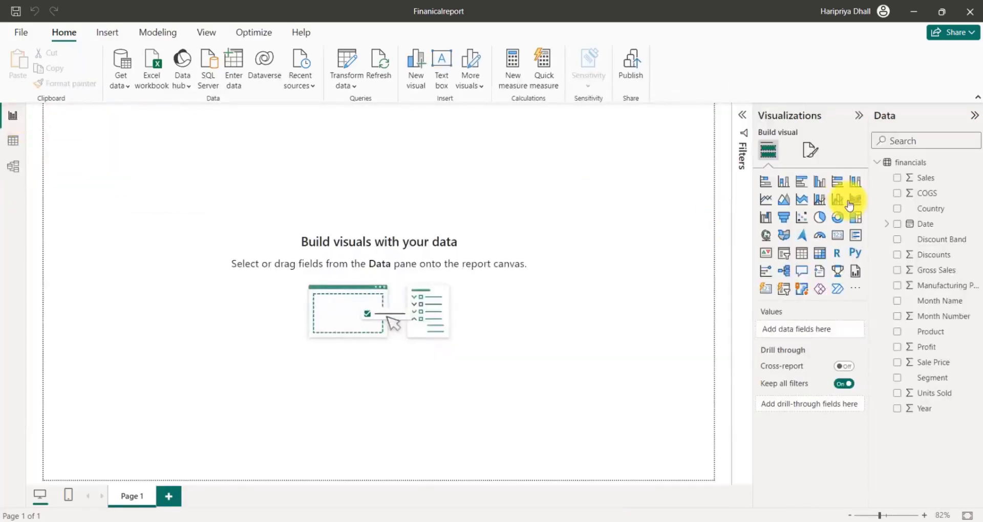
Step: Create an area chart of Sales with Month Name and Year on the X-axis
{"action": "left_click", "coordinate": [784, 200]}
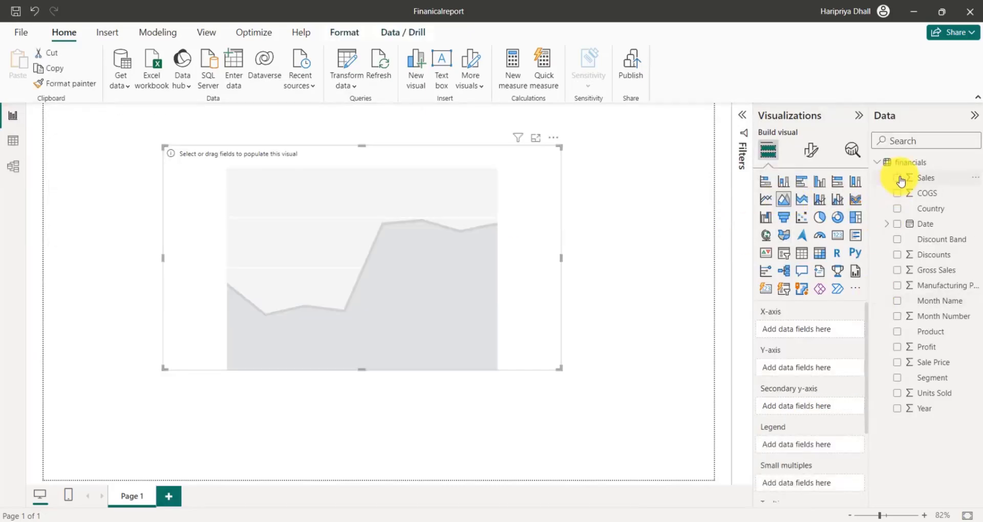
{"action": "left_click", "coordinate": [896, 179]}
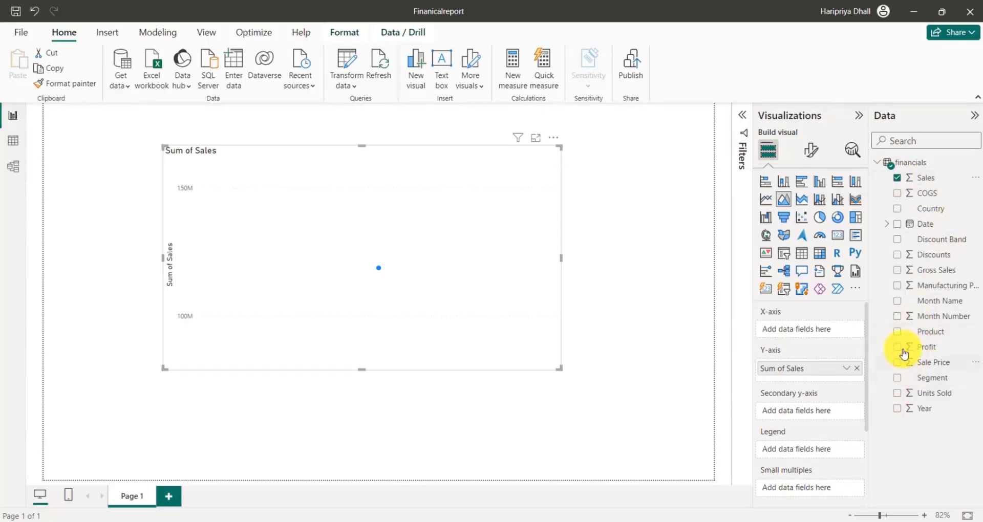
{"action": "left_click", "coordinate": [898, 302]}
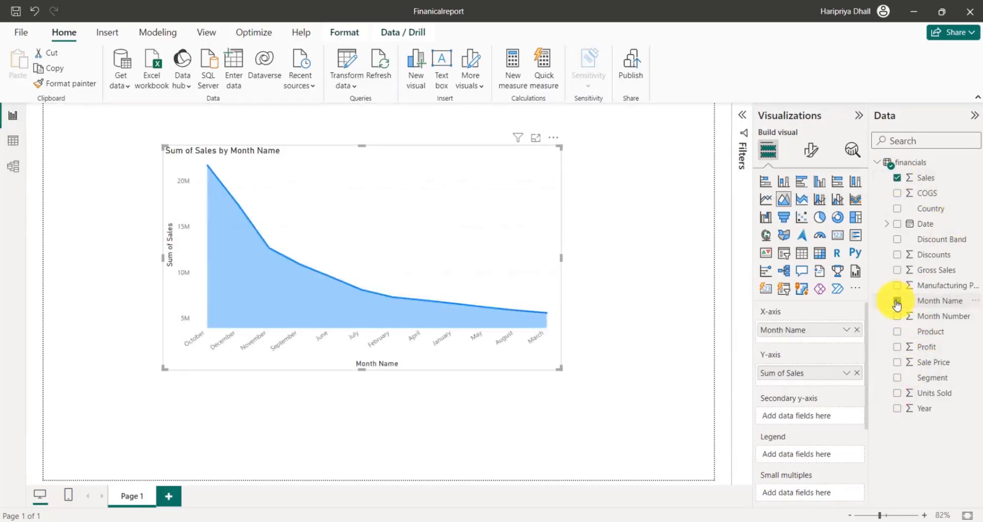
{"action": "left_click_drag", "start_coordinate": [934, 409], "coordinate": [817, 342]}
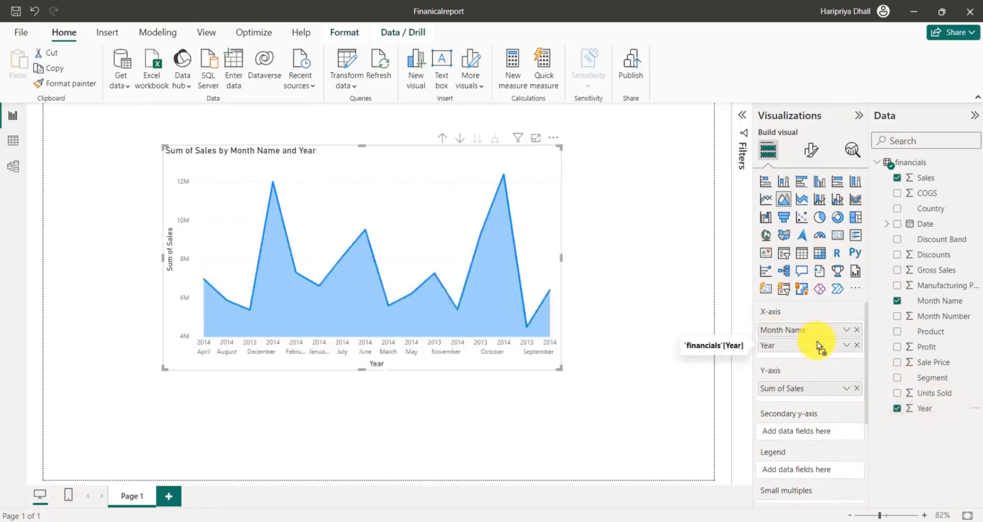
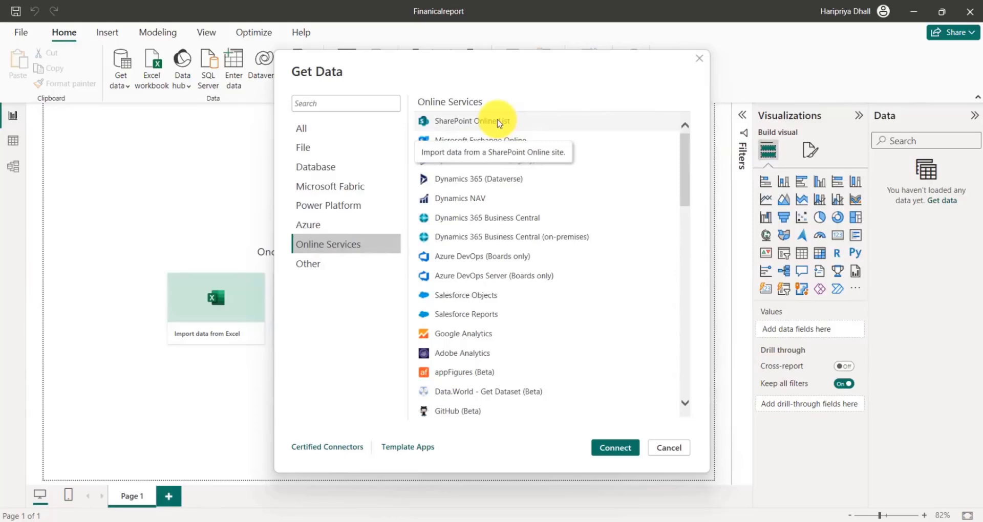
Step: Start a SharePoint Online List connection, choosing implementation 2.0 and the Default view mode in the advanced options
{"action": "left_click", "coordinate": [499, 123]}
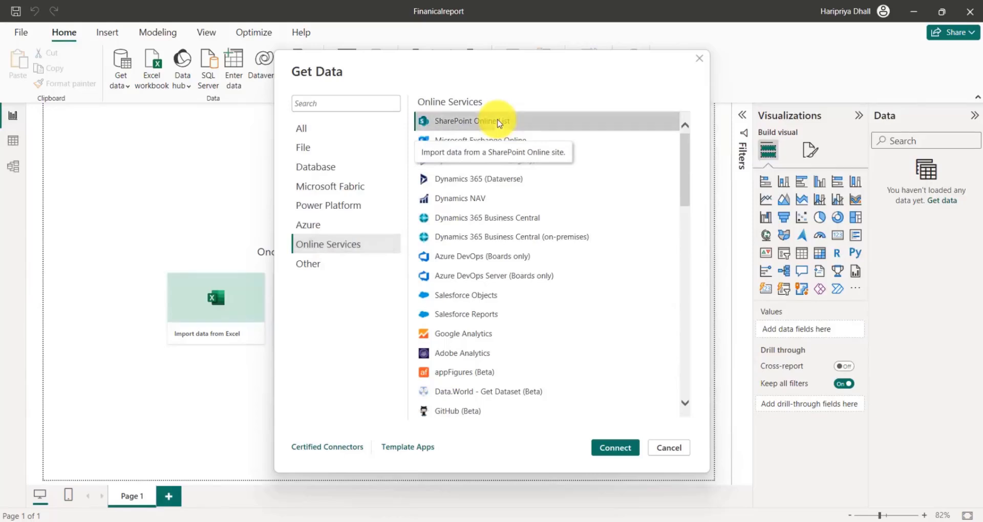
{"action": "left_click", "coordinate": [610, 449]}
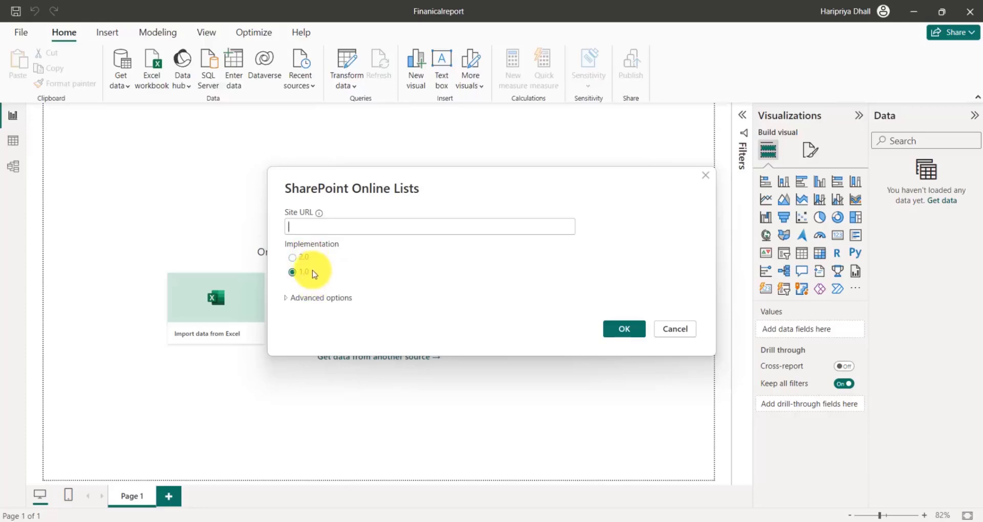
{"action": "left_click", "coordinate": [288, 299]}
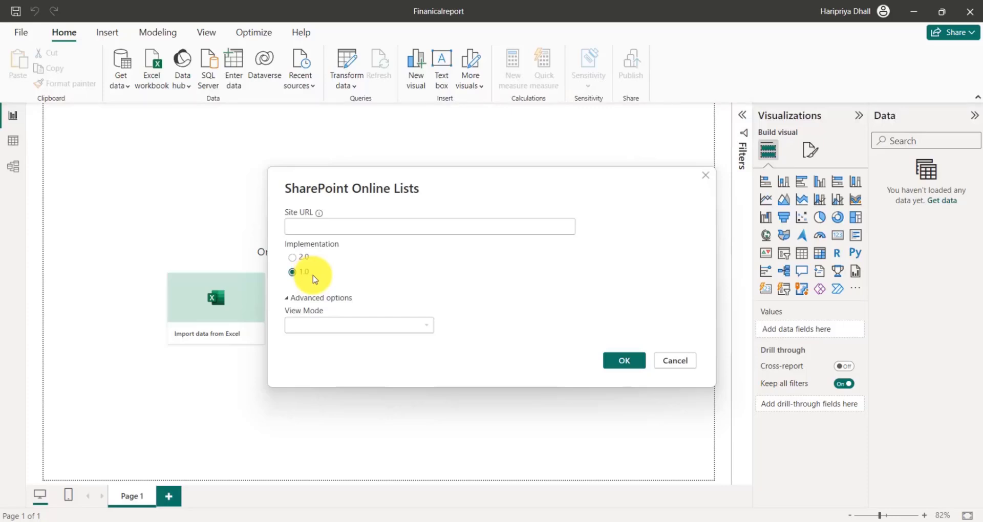
{"action": "left_click", "coordinate": [293, 257]}
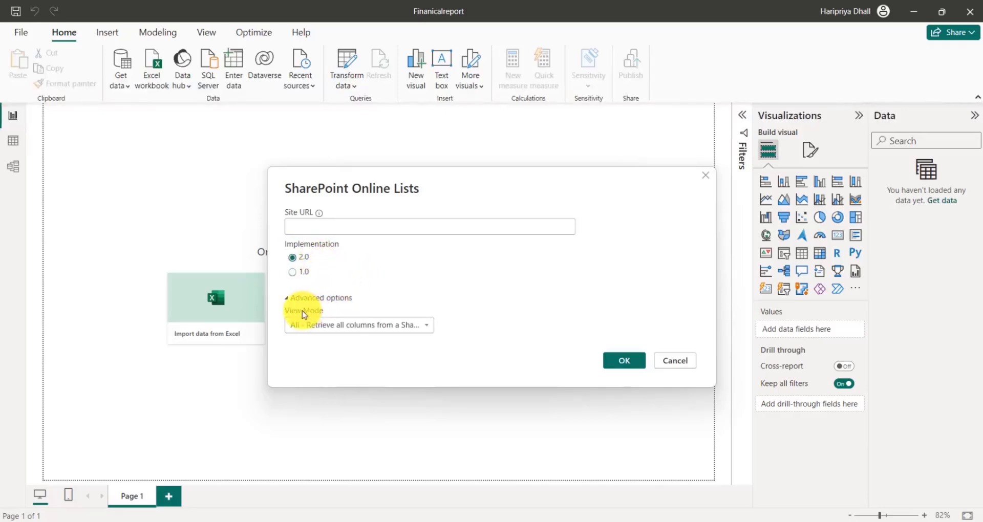
{"action": "left_click", "coordinate": [293, 273]}
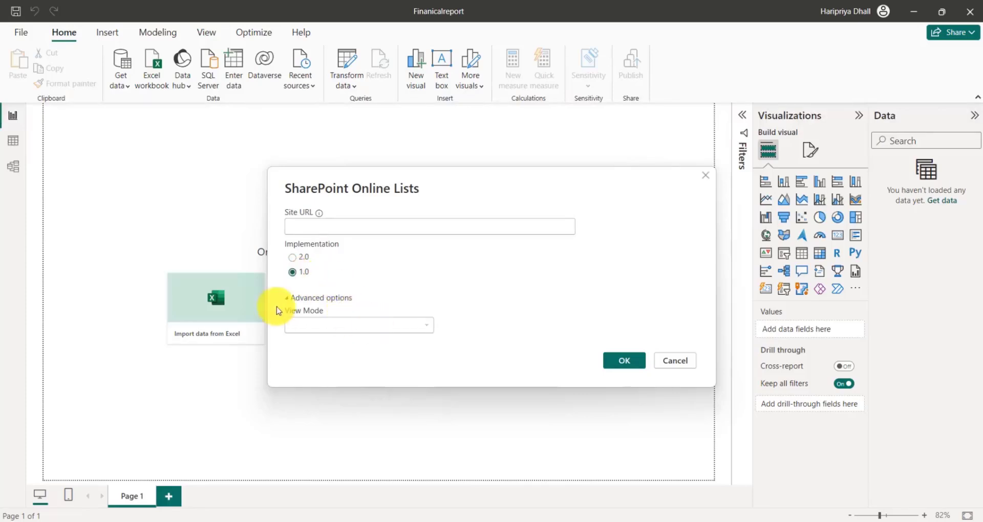
{"action": "left_click", "coordinate": [294, 257]}
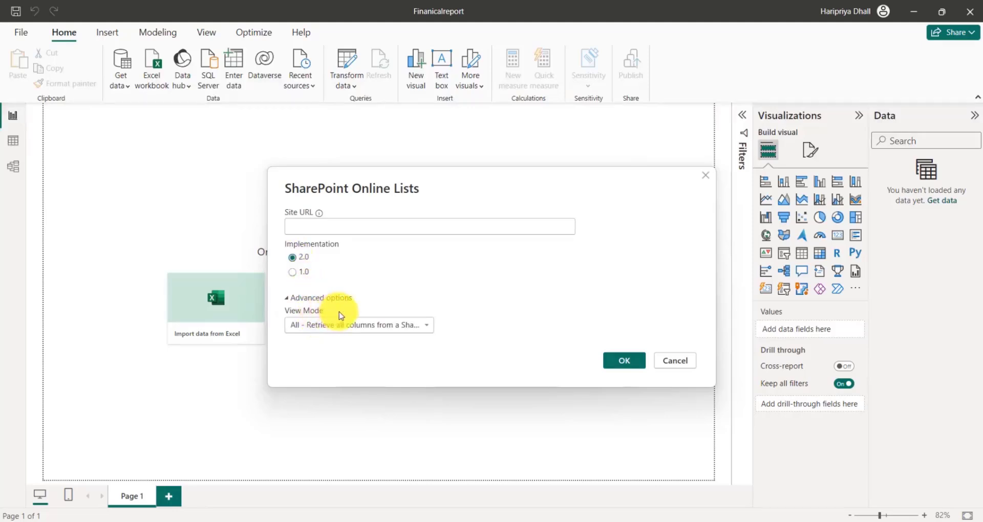
{"action": "left_click", "coordinate": [427, 324]}
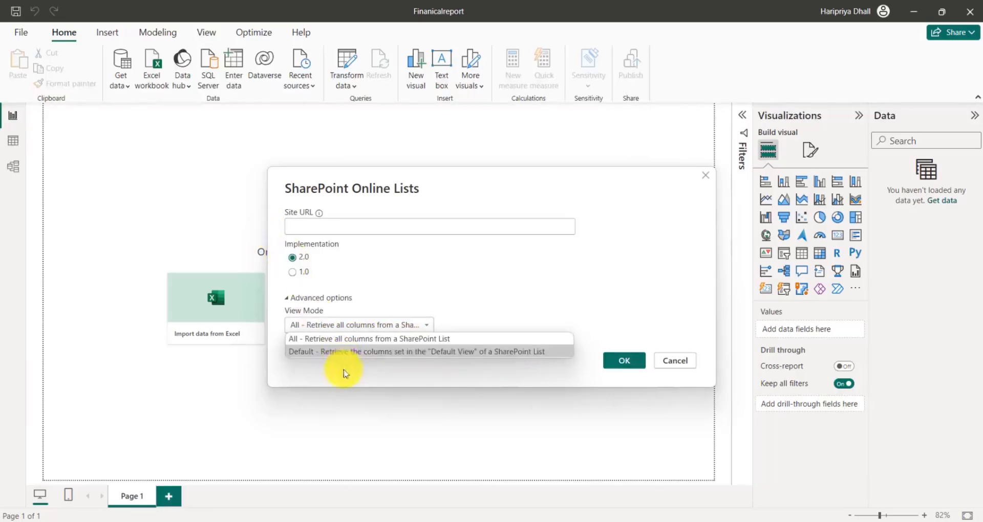
{"action": "left_click", "coordinate": [343, 353]}
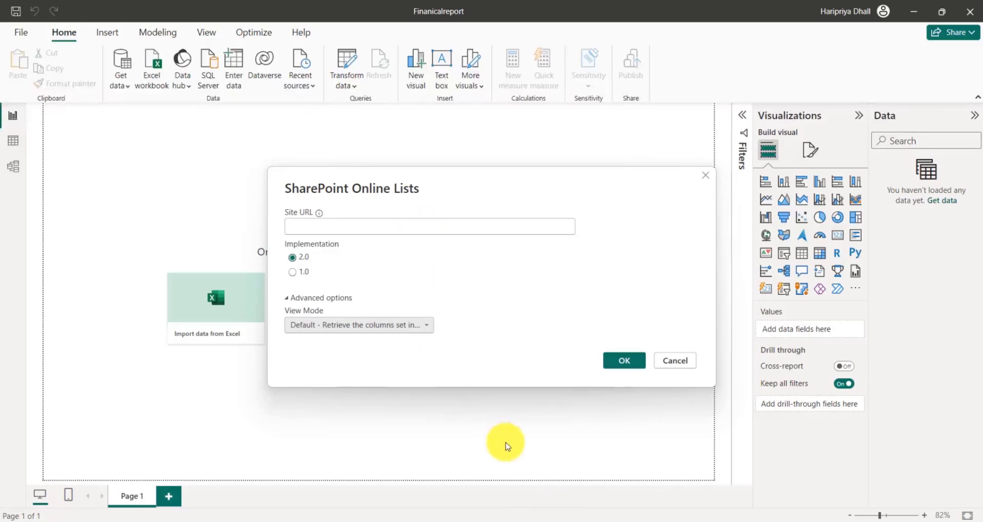
{"action": "left_click", "coordinate": [558, 520]}
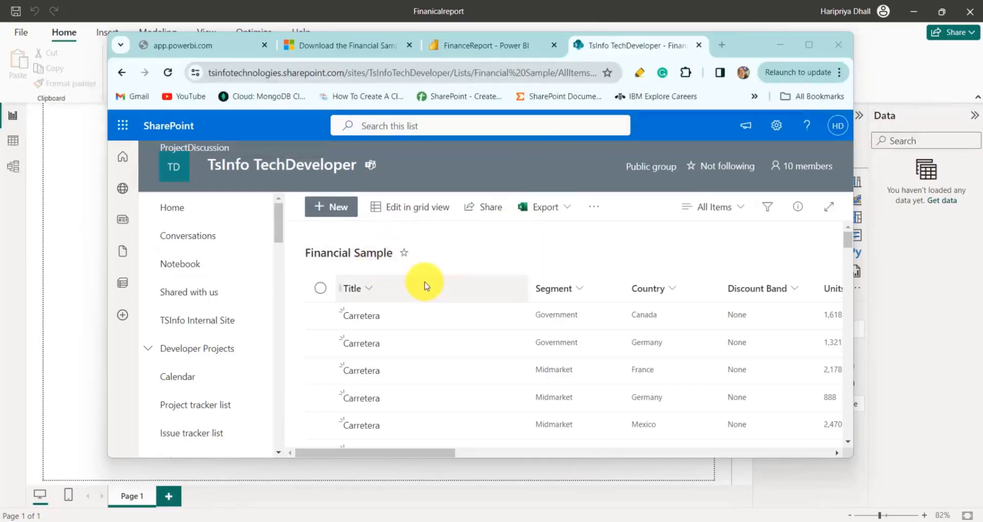
{"action": "left_click_drag", "start_coordinate": [446, 73], "coordinate": [175, 65]}
{"action": "key", "text": "ctrl+c"}
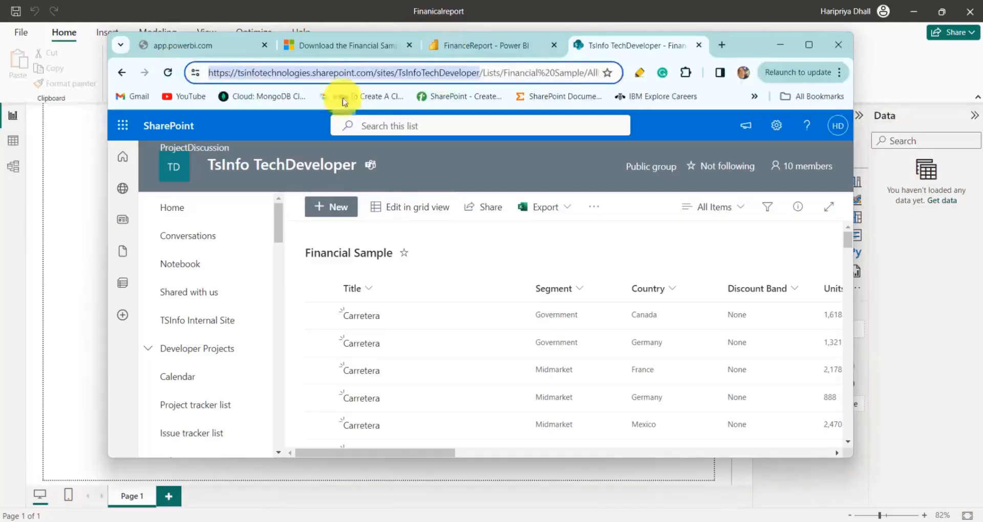
{"action": "left_click", "coordinate": [88, 203]}
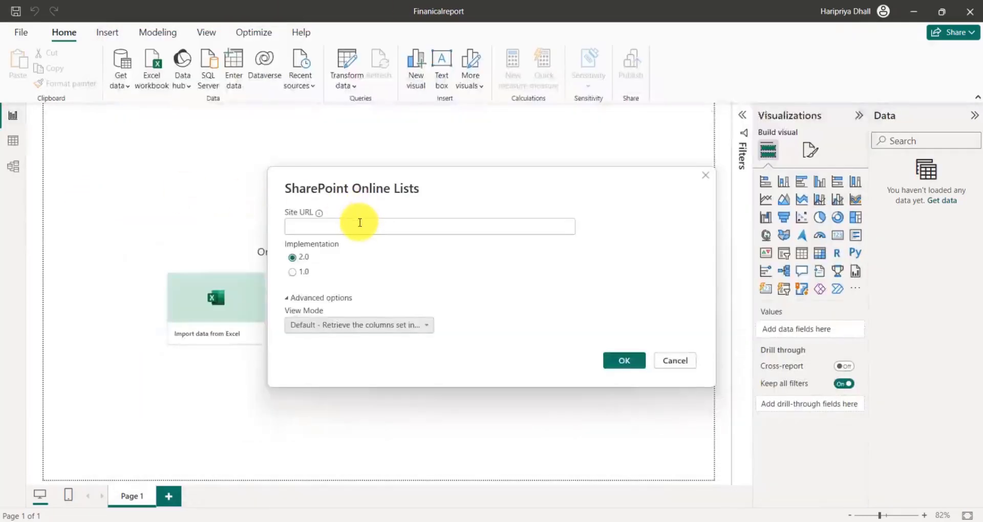
{"action": "left_click", "coordinate": [360, 223]}
{"action": "key", "text": "ctrl+v"}
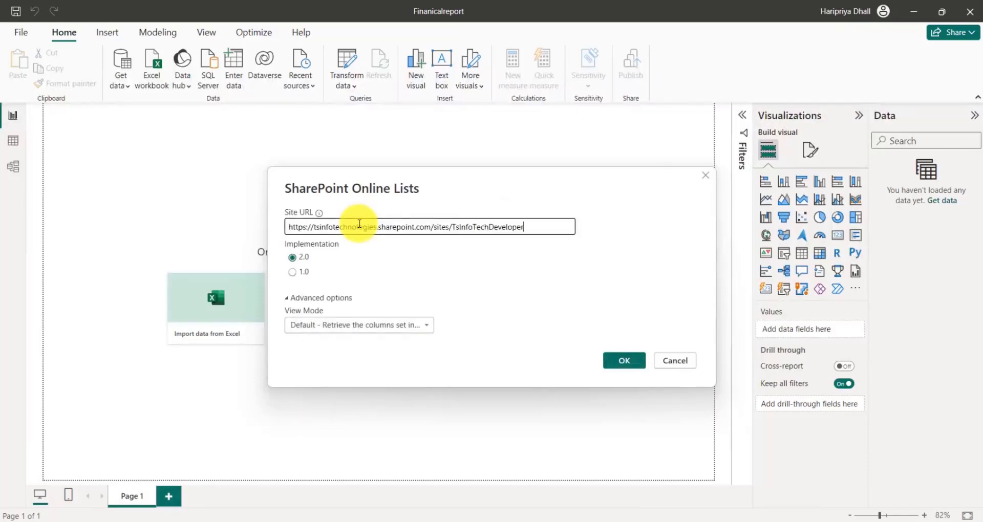
Step: Connect to the SharePoint site, search its lists for "Financ" and preview the Financial Sample list
{"action": "left_click", "coordinate": [628, 362]}
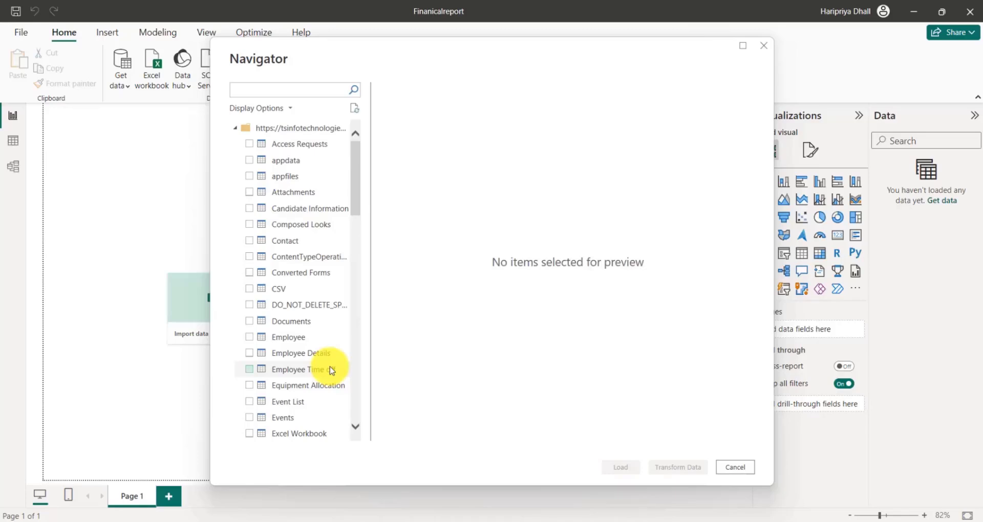
{"action": "scroll", "coordinate": [301, 342], "scroll_direction": "down", "scroll_amount": 3}
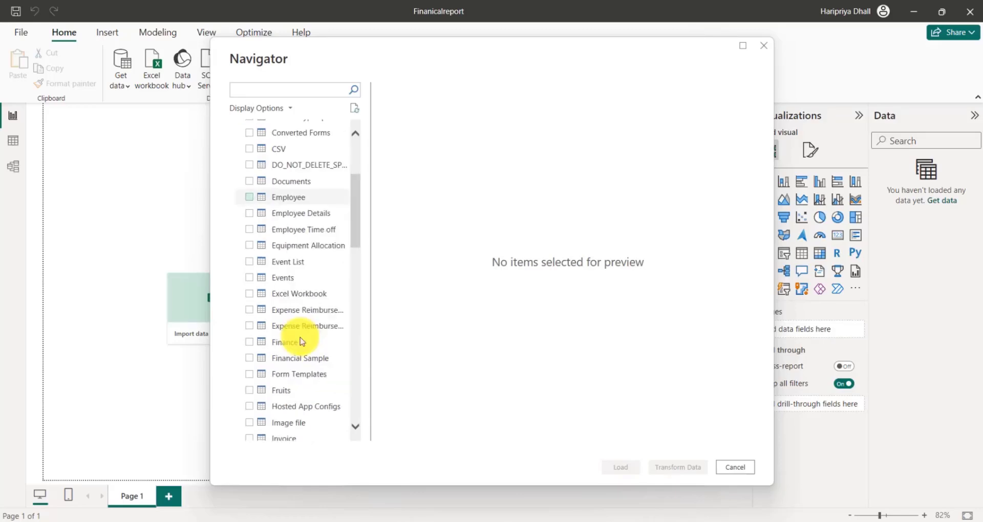
{"action": "scroll", "coordinate": [302, 342], "scroll_direction": "down", "scroll_amount": 2}
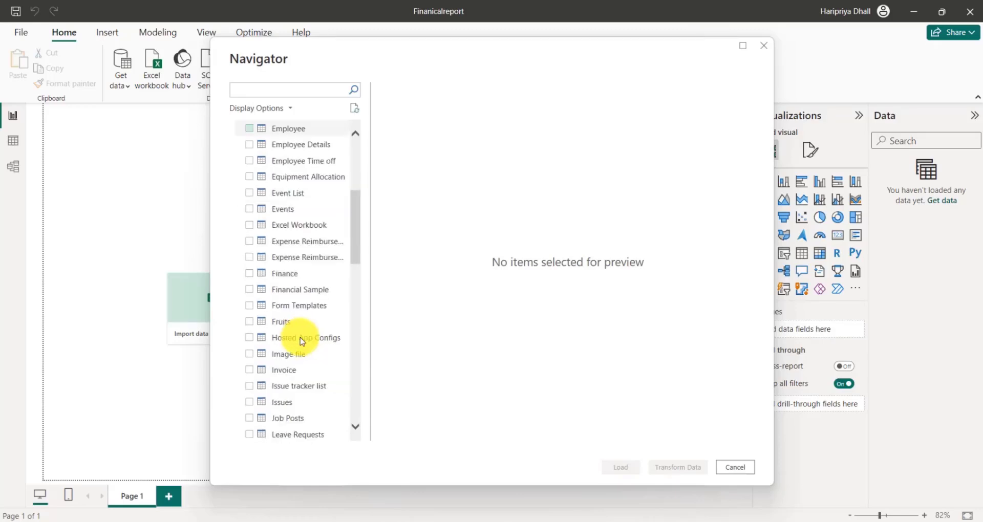
{"action": "left_click", "coordinate": [295, 90]}
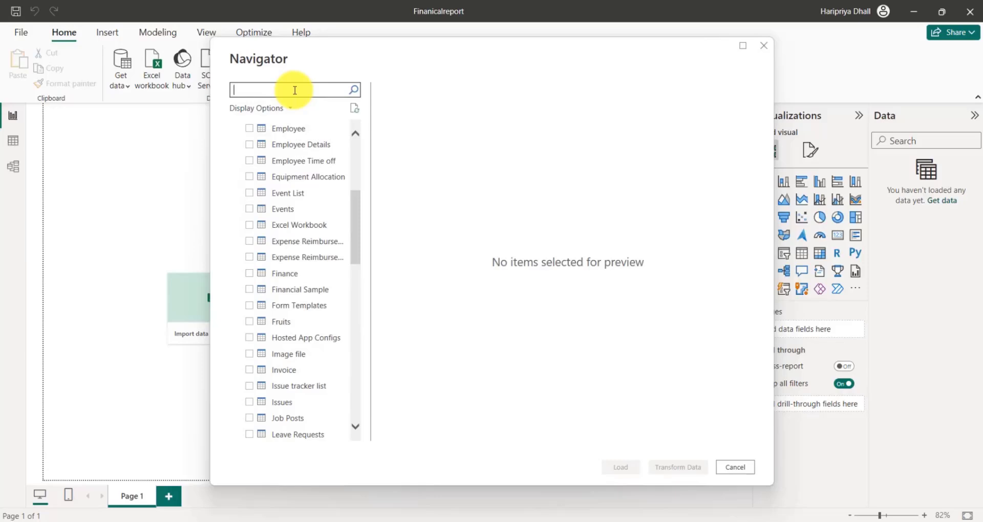
{"action": "type", "text": "Finance"}
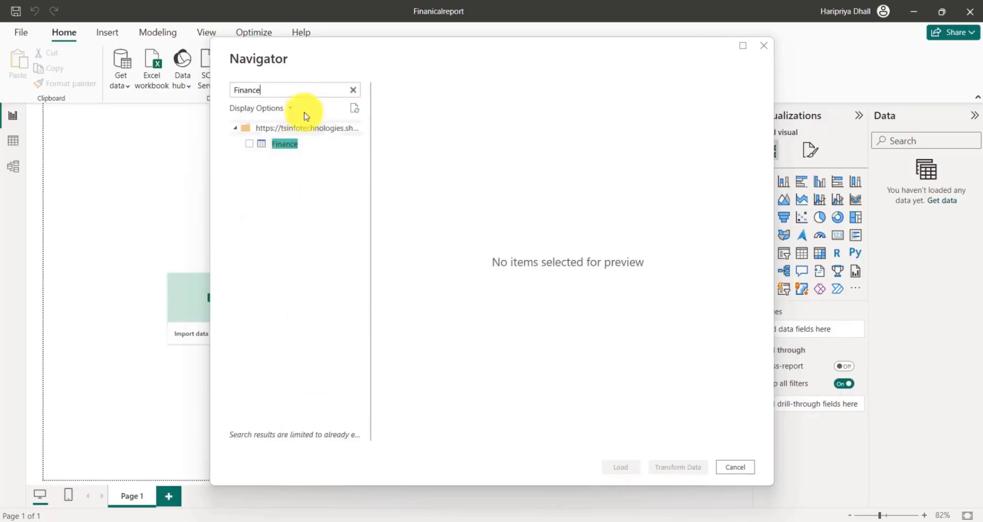
{"action": "key", "text": "BackSpace"}
{"action": "left_click", "coordinate": [307, 161]}
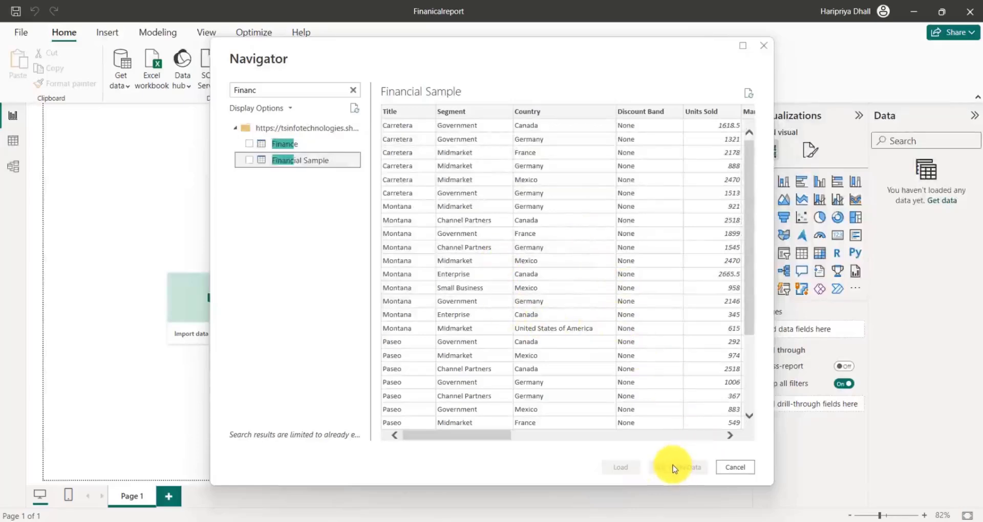
Step: Look through the columns in the Financial Sample preview, select that list and load it into the report
{"action": "scroll", "coordinate": [657, 280], "scroll_direction": "right", "scroll_amount": 5}
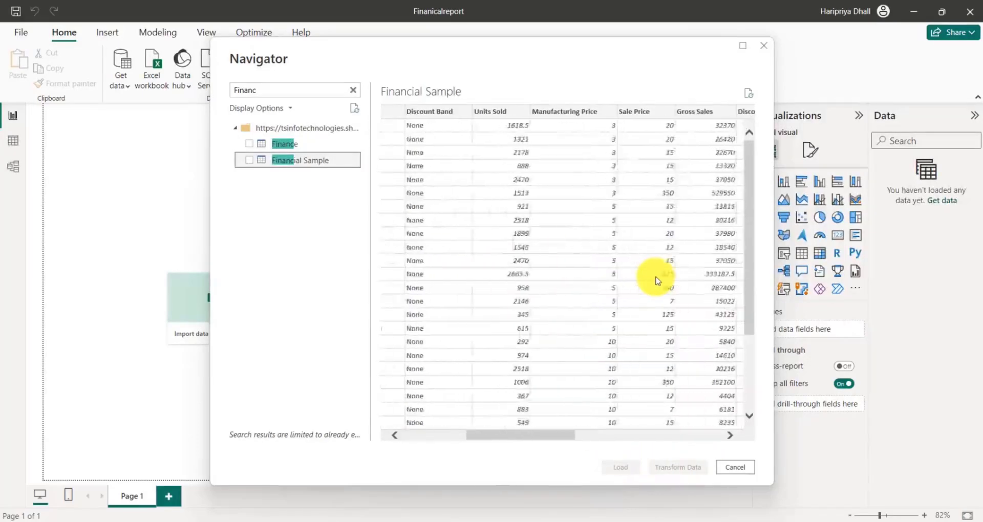
{"action": "scroll", "coordinate": [657, 281], "scroll_direction": "right", "scroll_amount": 10}
{"action": "scroll", "coordinate": [657, 281], "scroll_direction": "left", "scroll_amount": 10}
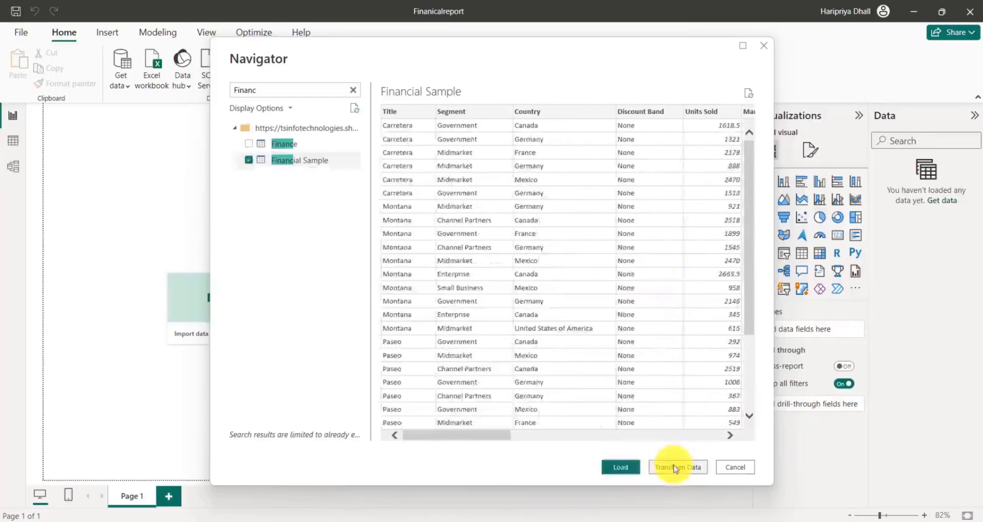
{"action": "left_click", "coordinate": [622, 467]}
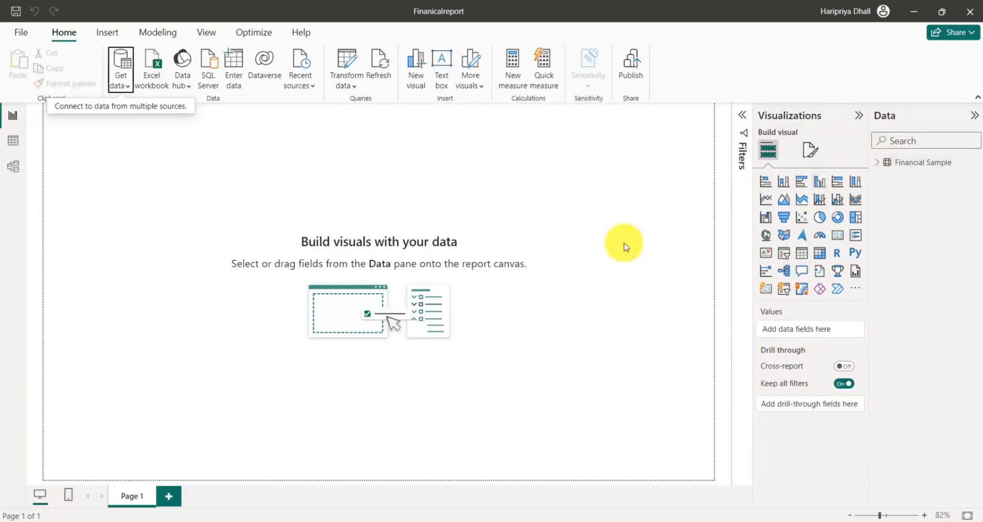
Step: Create a line chart of Sales by Country and Segment, enlarge it across most of the page's width and turn on data labels
{"action": "left_click", "coordinate": [877, 163]}
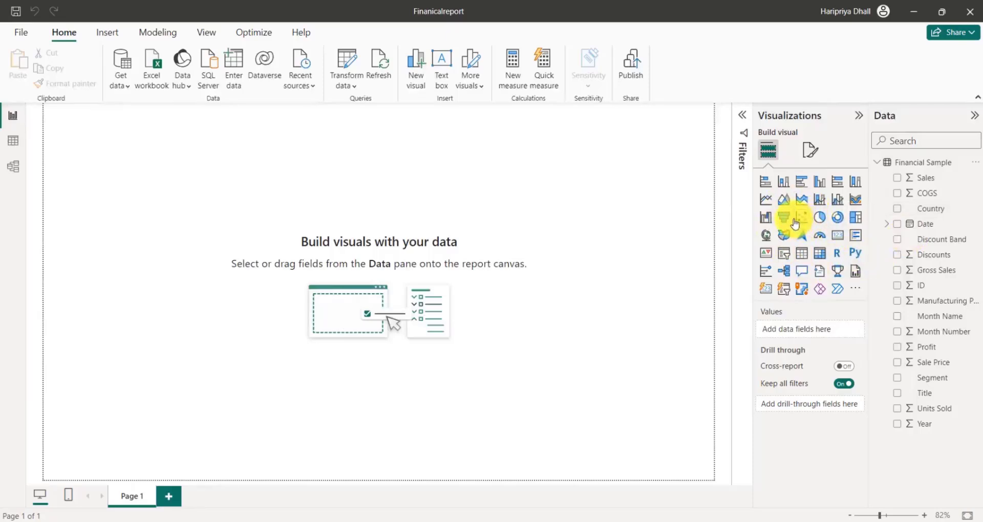
{"action": "left_click", "coordinate": [766, 200]}
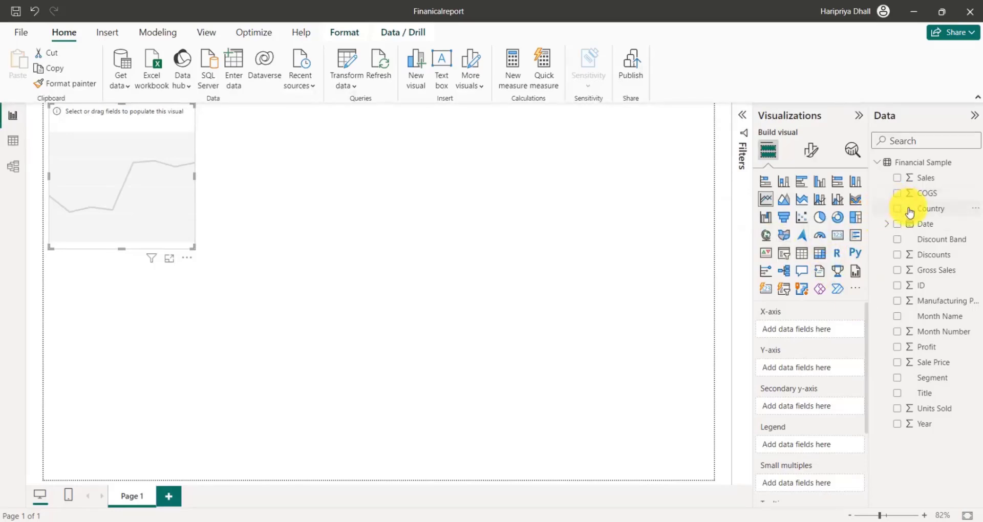
{"action": "left_click", "coordinate": [898, 210]}
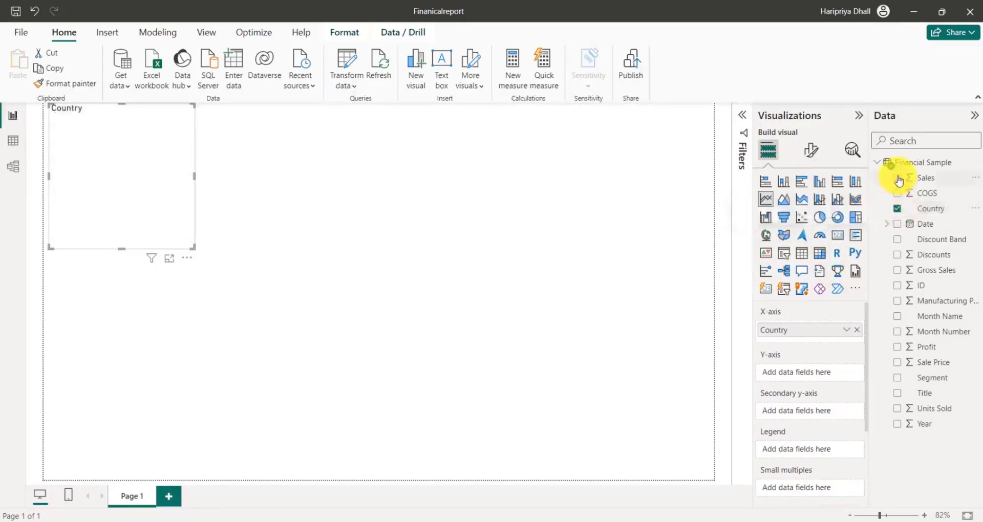
{"action": "left_click", "coordinate": [897, 178]}
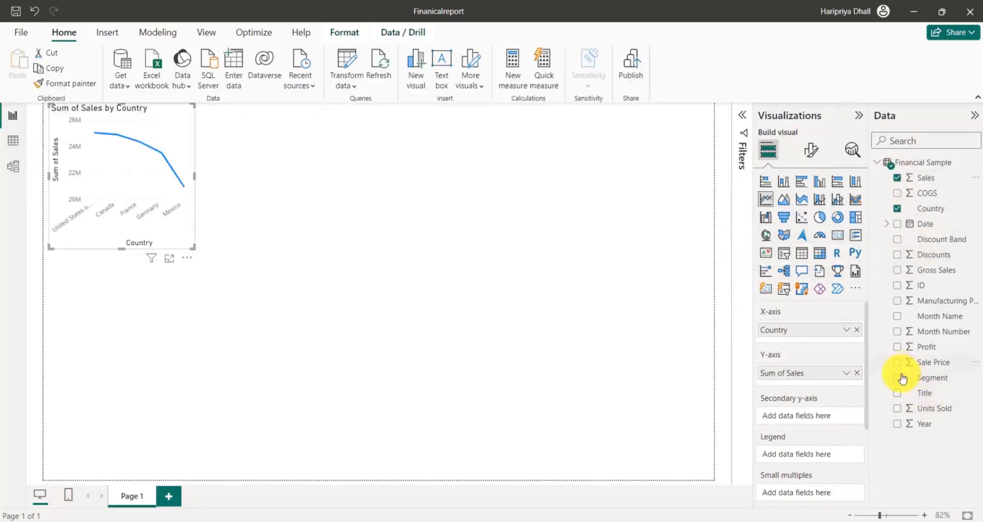
{"action": "left_click", "coordinate": [898, 379]}
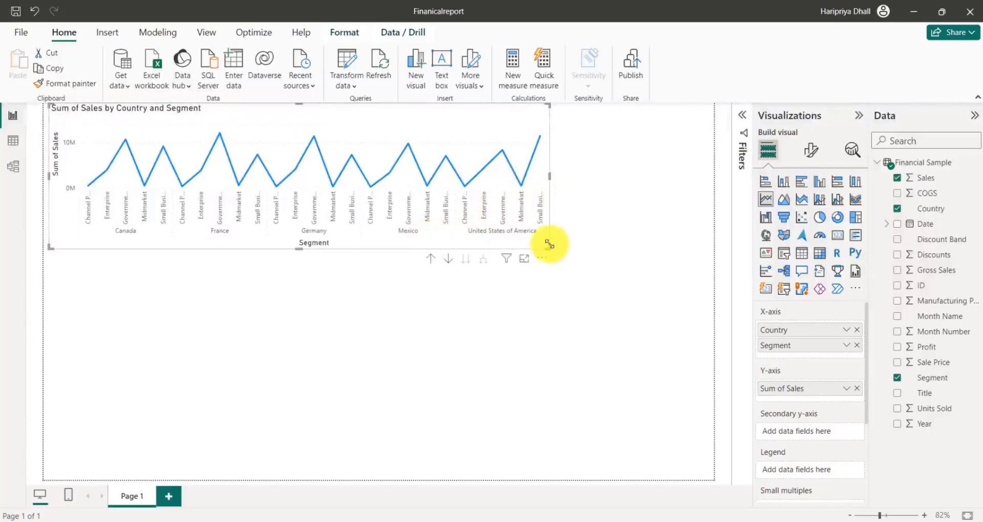
{"action": "left_click_drag", "start_coordinate": [548, 247], "coordinate": [672, 382]}
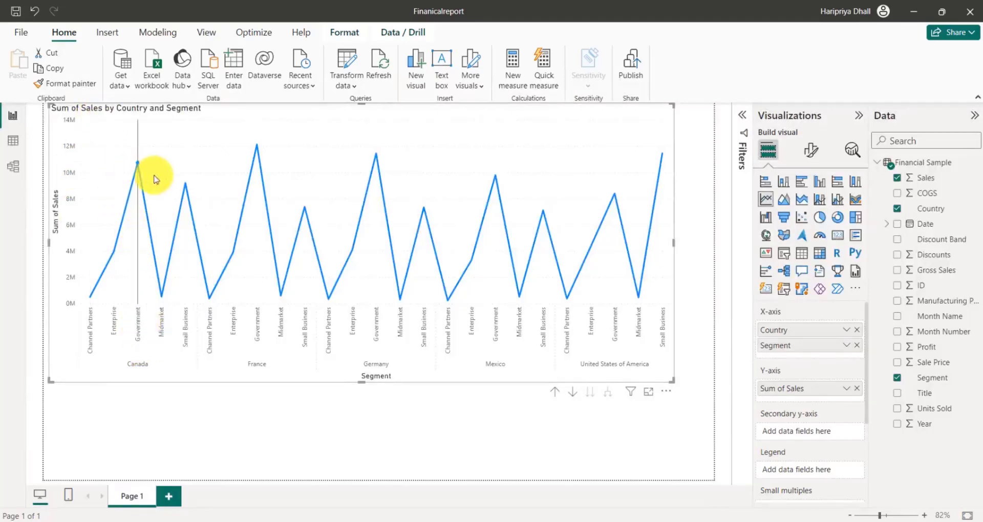
{"action": "left_click", "coordinate": [819, 148]}
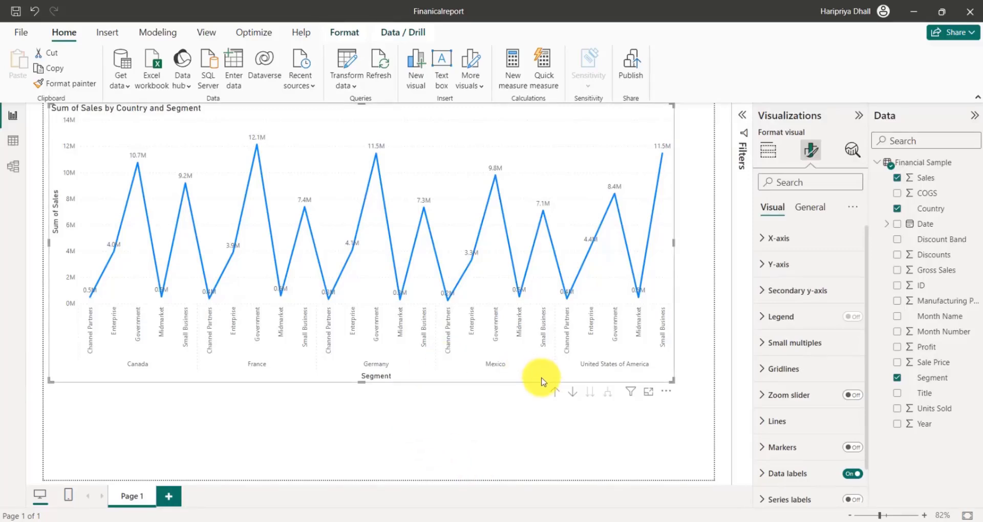
Step: Find the SharePoint folder connector among all data sources and start a connection with it
{"action": "left_click", "coordinate": [127, 89]}
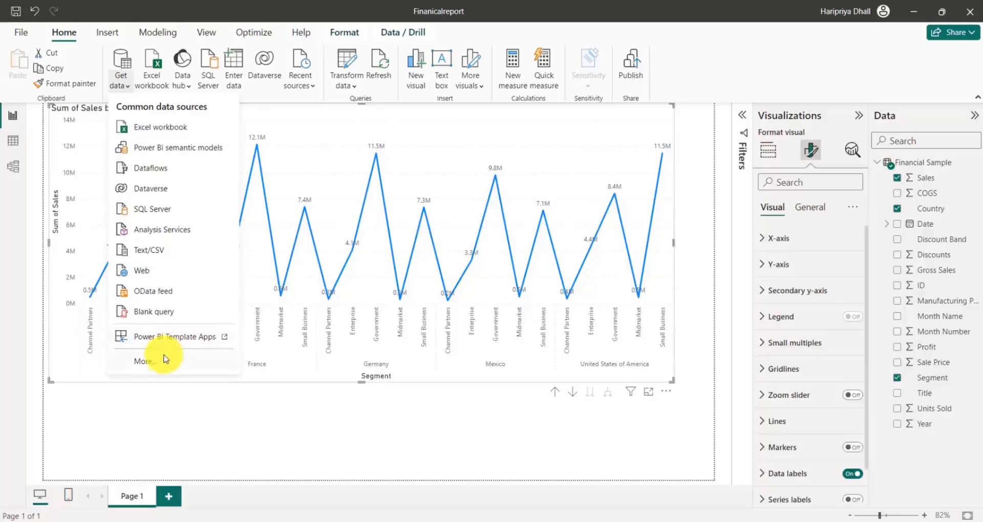
{"action": "left_click", "coordinate": [162, 358]}
{"action": "left_click", "coordinate": [306, 109]}
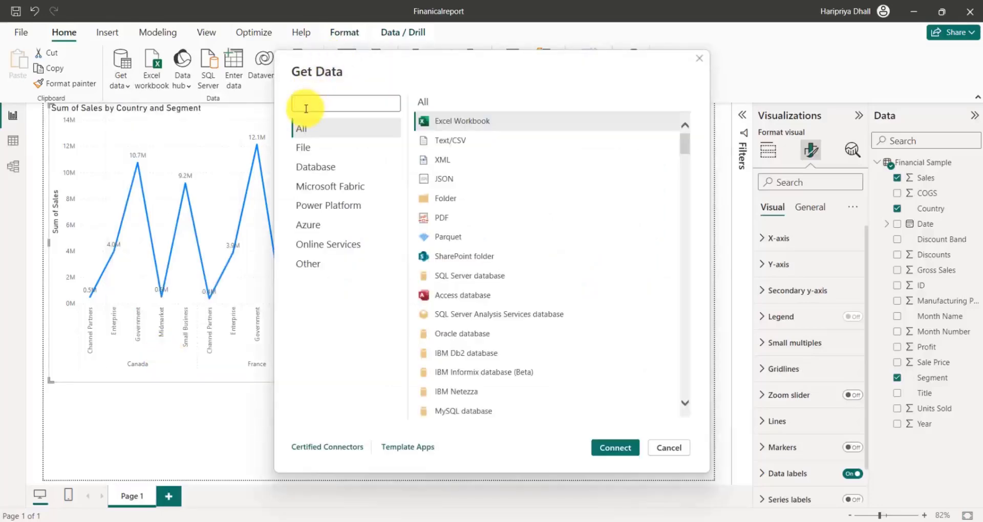
{"action": "type", "text": "SharePoint Folder"}
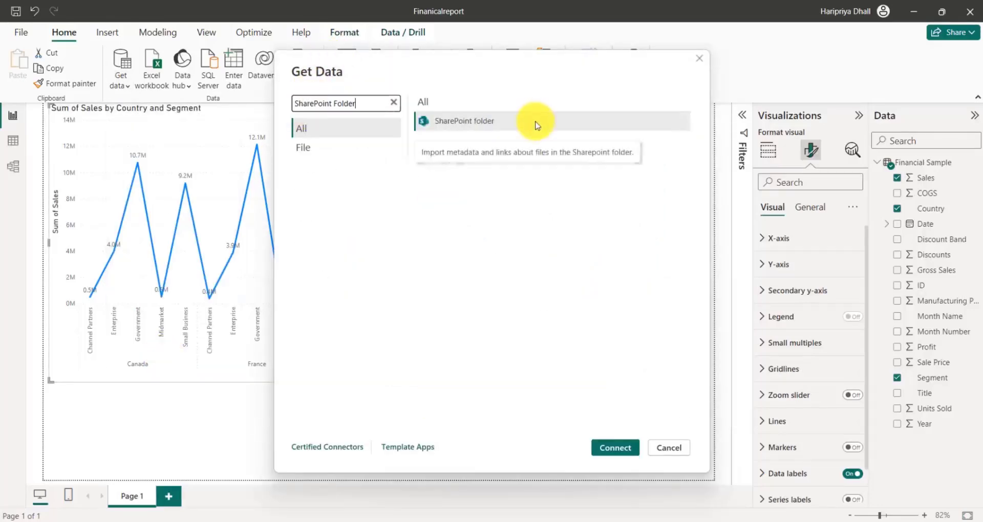
{"action": "left_click", "coordinate": [615, 449]}
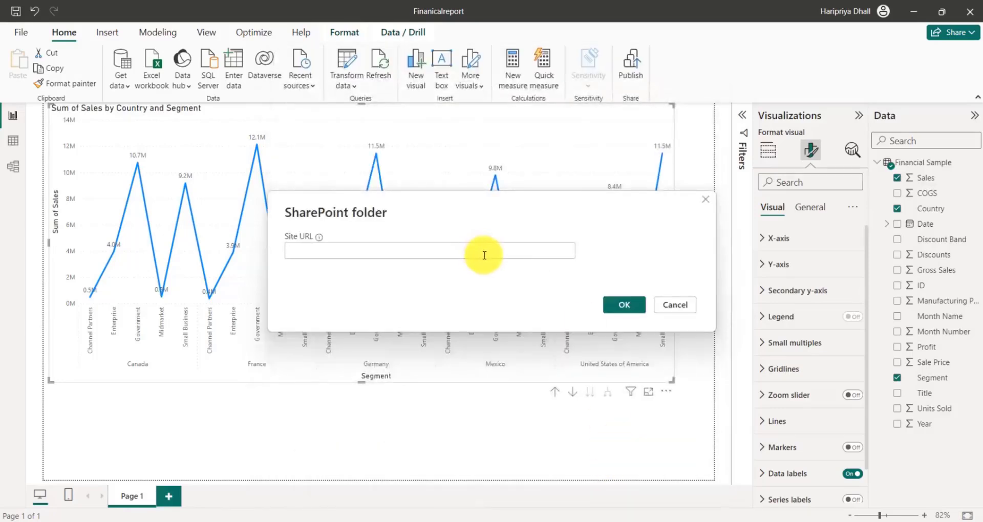
{"action": "left_click", "coordinate": [484, 251]}
{"action": "type", "text": "https://tsinfotechnologies.sharepoint.com/sites/TsInfoTechDeveloper"}
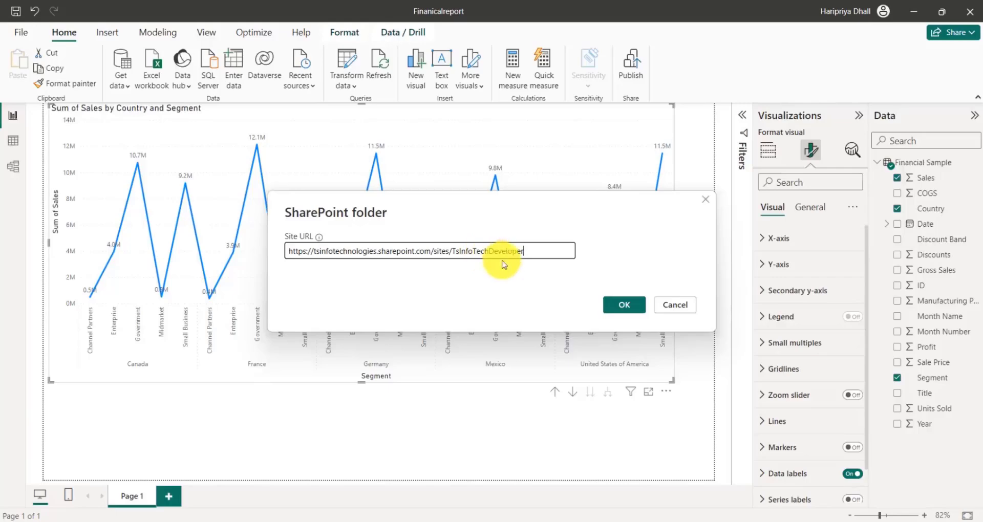
{"action": "left_click", "coordinate": [621, 309]}
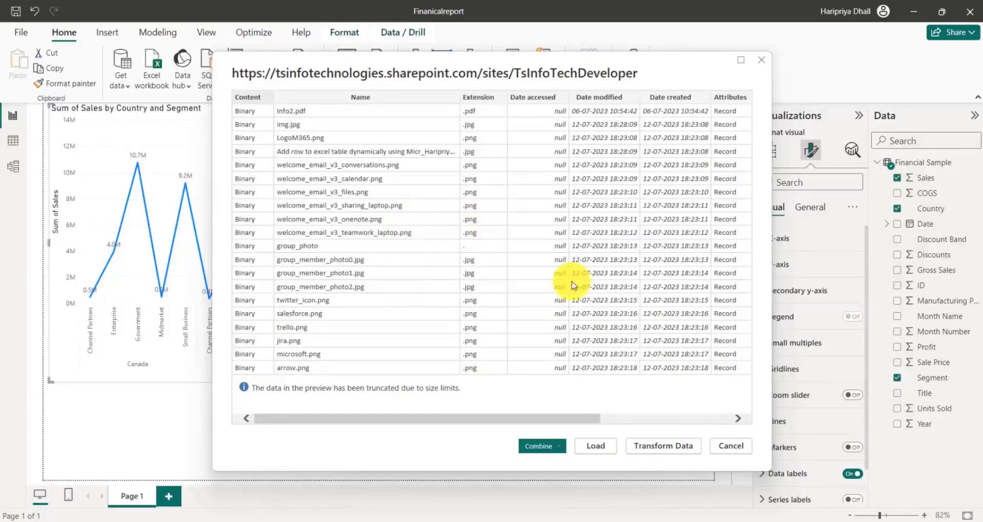
{"action": "left_click", "coordinate": [660, 448]}
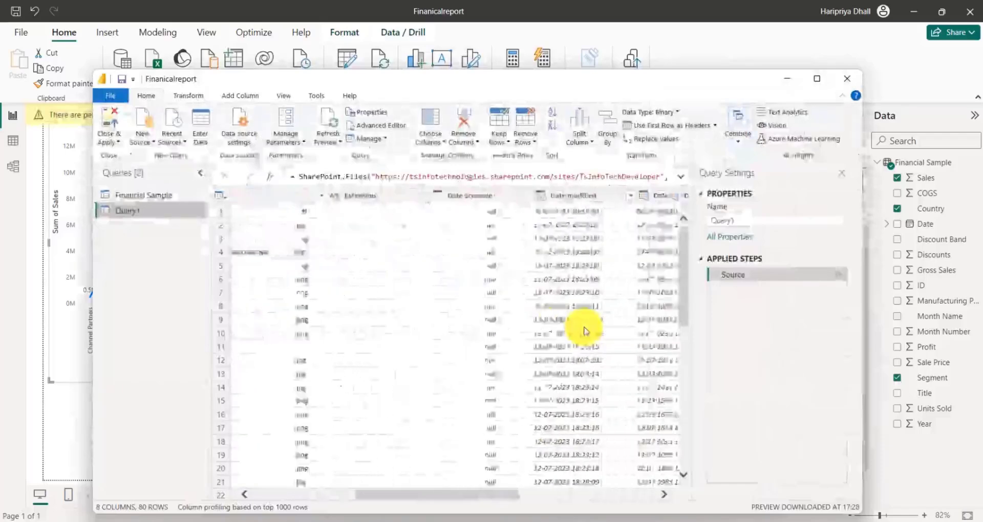
Step: Examine the site's Excel Workbook library and its Product.xlsx file in the browser, and return to Power Query Editor
{"action": "scroll", "coordinate": [584, 331], "scroll_direction": "right", "scroll_amount": 5}
{"action": "left_click", "coordinate": [199, 261]}
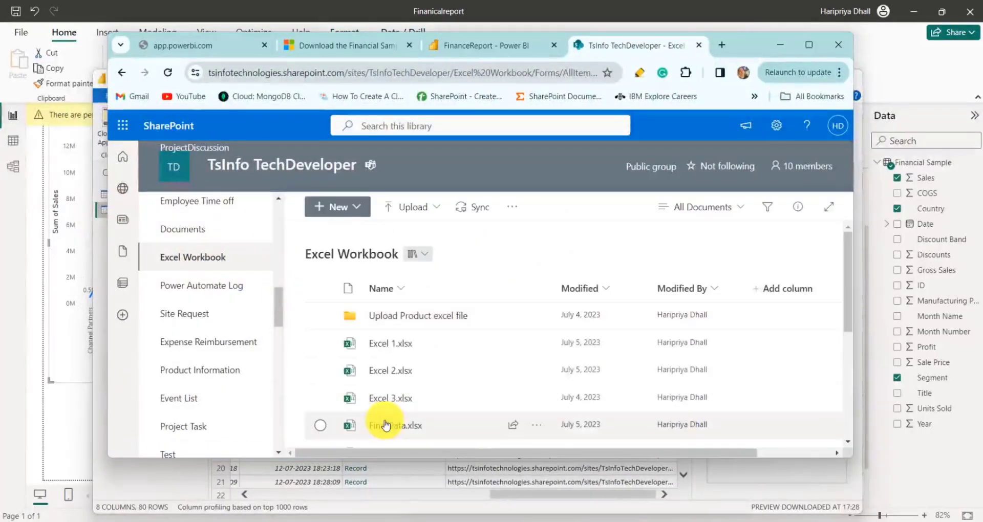
{"action": "scroll", "coordinate": [385, 426], "scroll_direction": "down", "scroll_amount": 3}
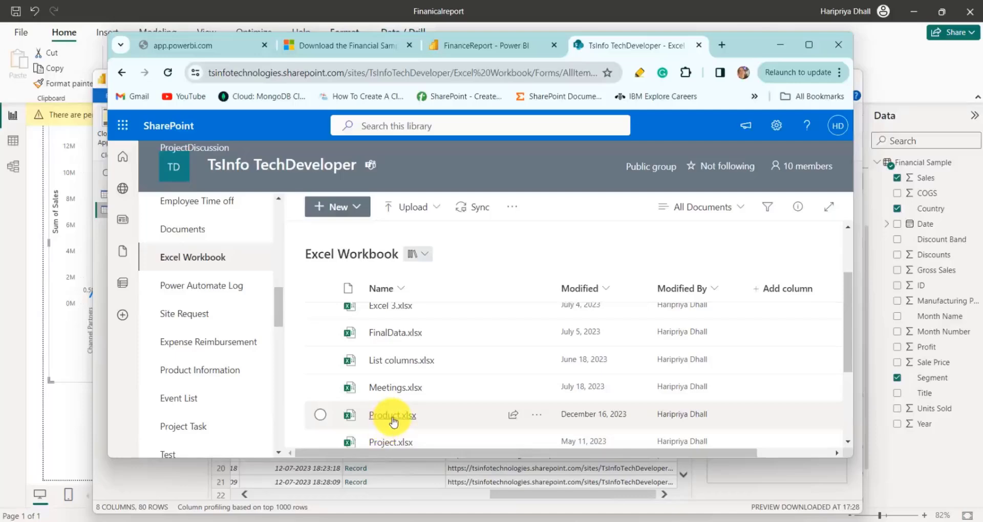
{"action": "left_click", "coordinate": [392, 416]}
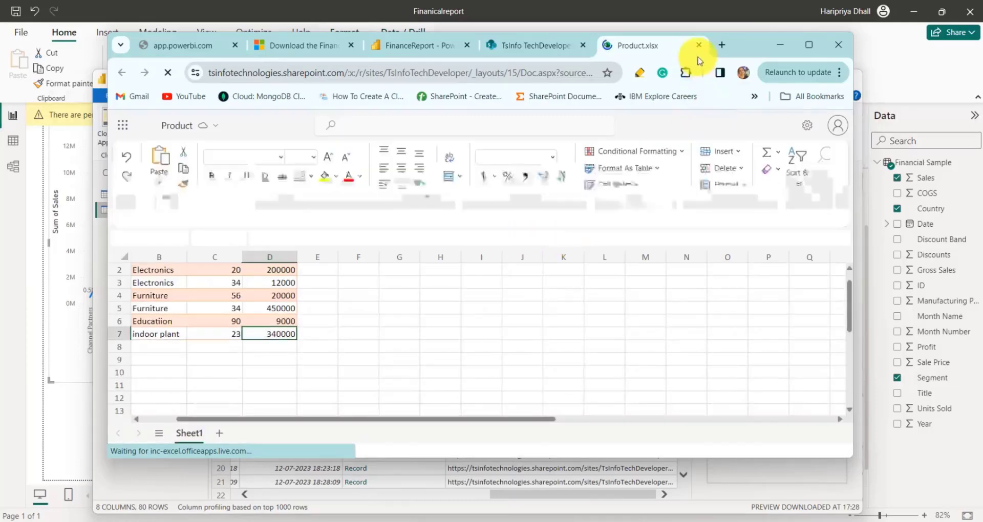
{"action": "left_click", "coordinate": [700, 47]}
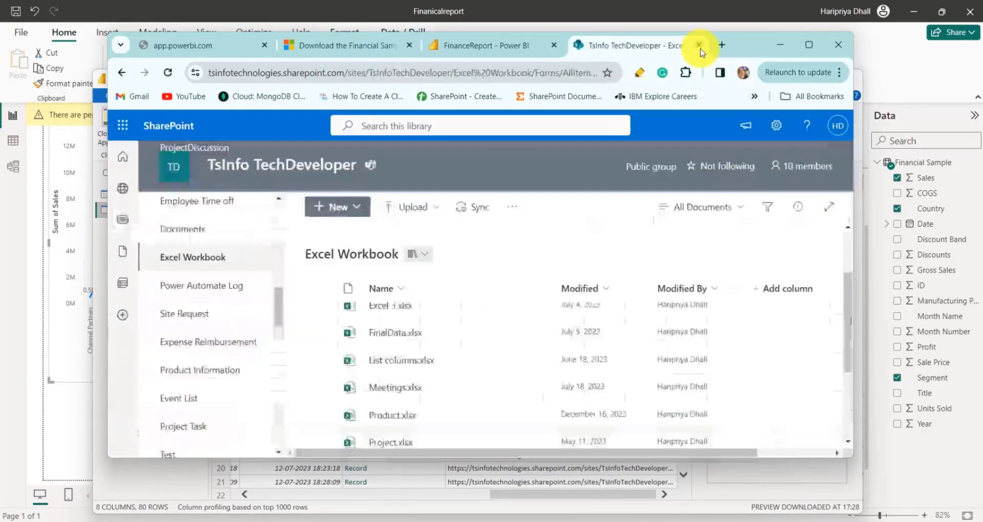
{"action": "left_click", "coordinate": [782, 48]}
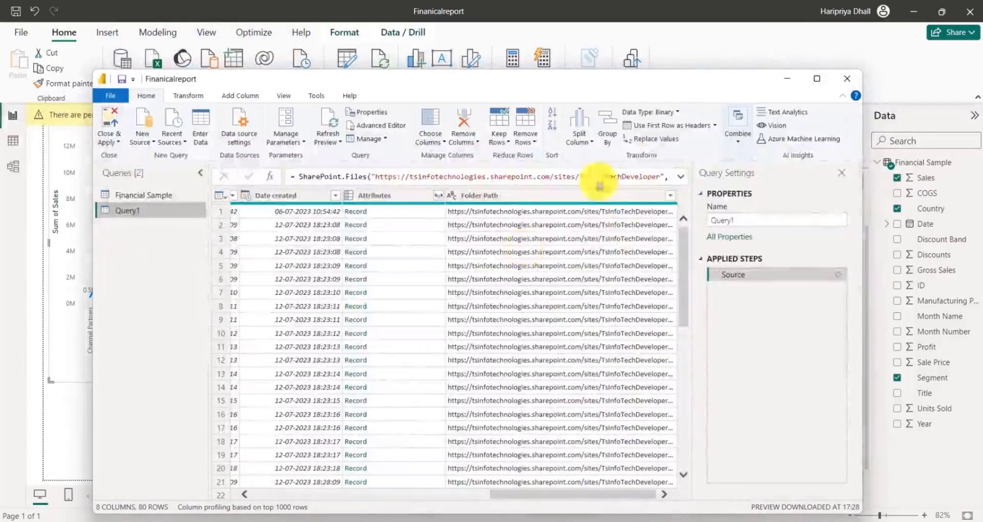
Step: Filter Query1 to rows whose Folder Path contains "Excel workbook", and change the filter text to "Excel "
{"action": "left_click", "coordinate": [529, 200]}
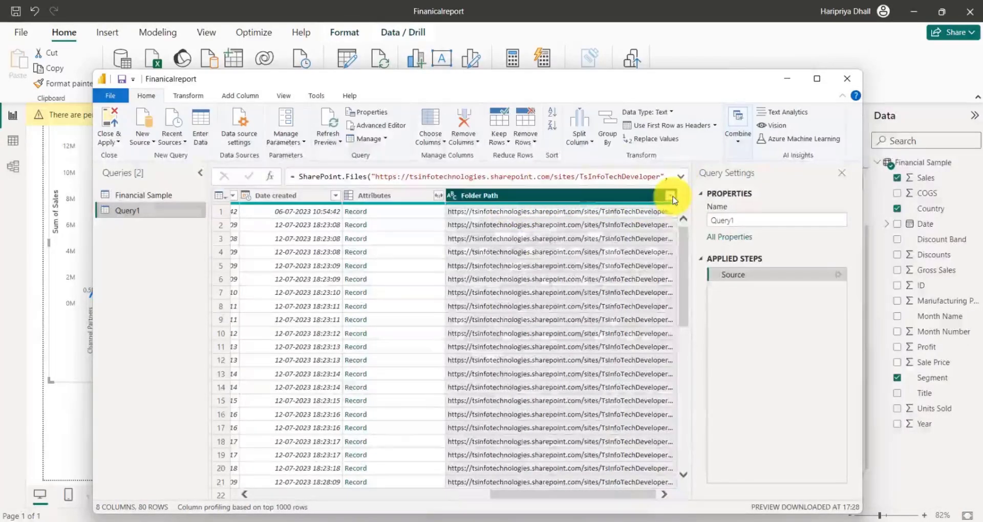
{"action": "left_click", "coordinate": [671, 196]}
{"action": "mouse_move", "coordinate": [512, 297]}
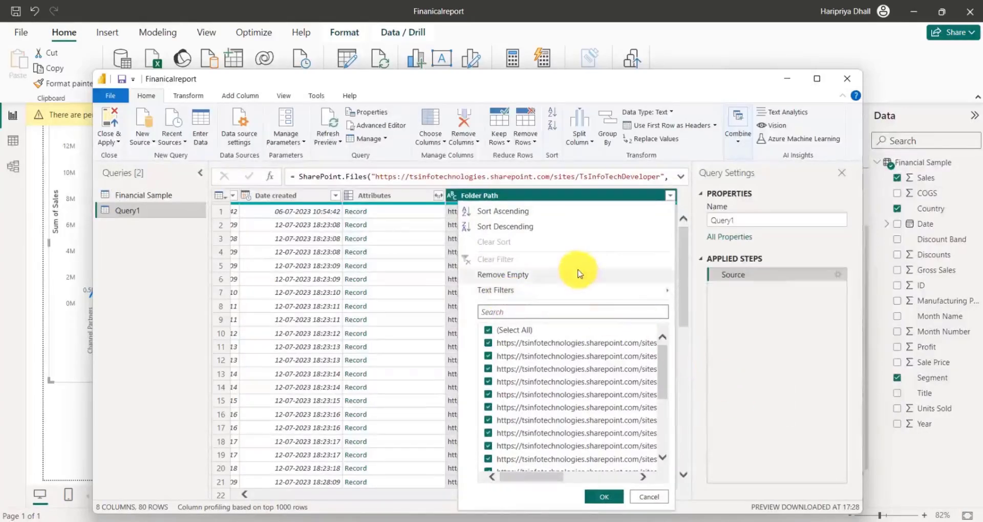
{"action": "mouse_move", "coordinate": [653, 298]}
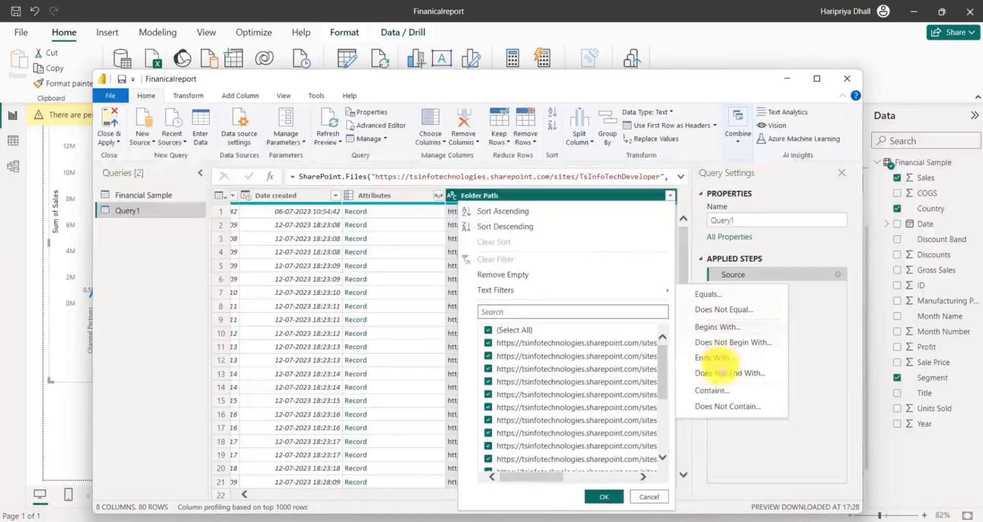
{"action": "left_click", "coordinate": [726, 390]}
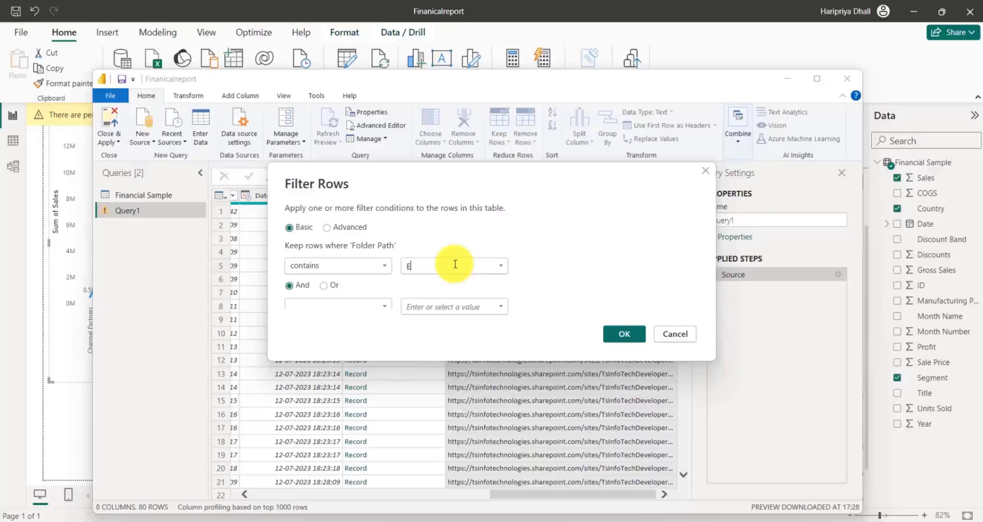
{"action": "type", "text": "Excel workbook"}
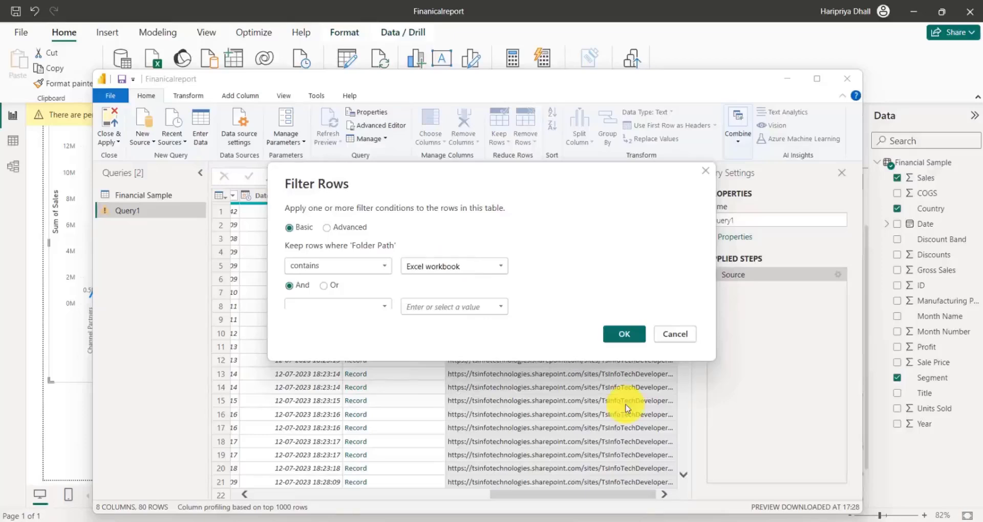
{"action": "left_click", "coordinate": [627, 334]}
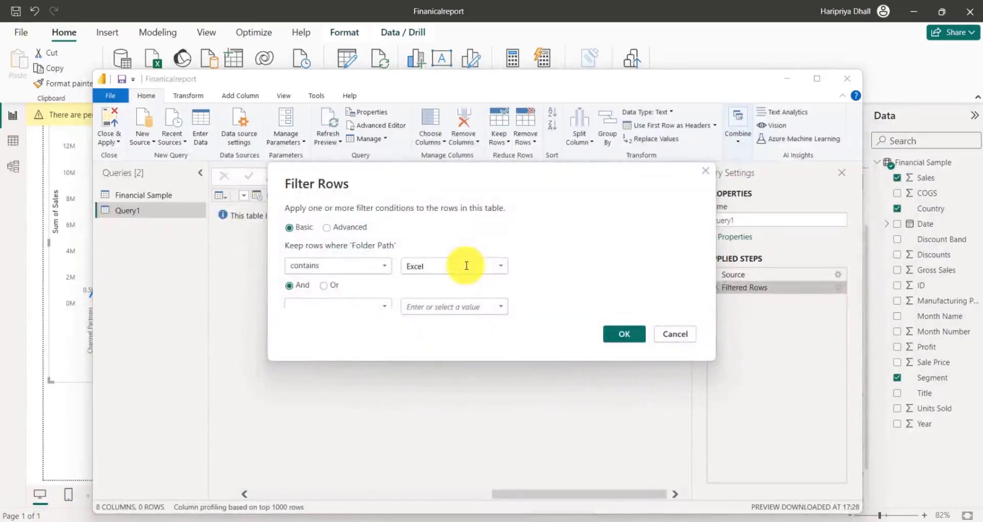
{"action": "left_click", "coordinate": [624, 334]}
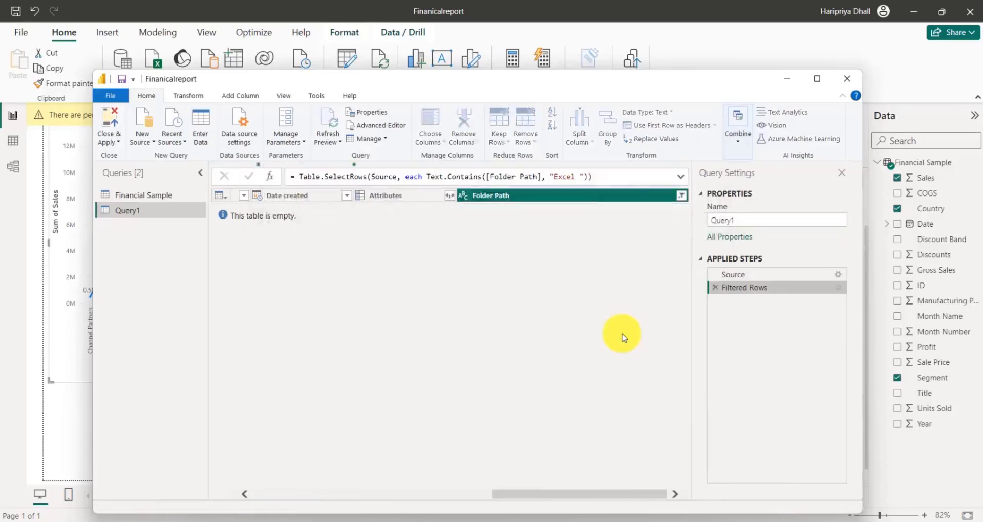
Step: Check the full folder path of the first file, and filter Query1's Name column to only Product.xlsx
{"action": "left_click", "coordinate": [619, 211]}
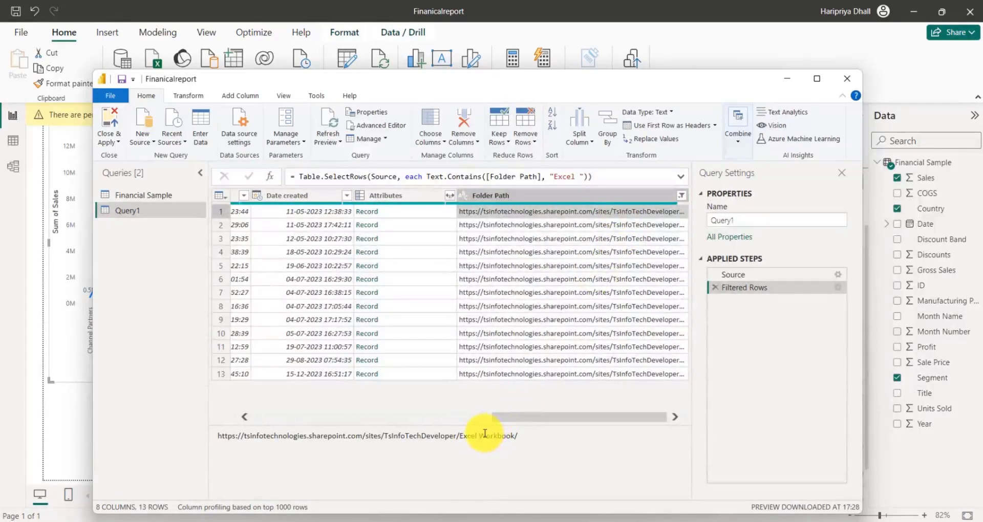
{"action": "scroll", "coordinate": [466, 336], "scroll_direction": "left", "scroll_amount": 10}
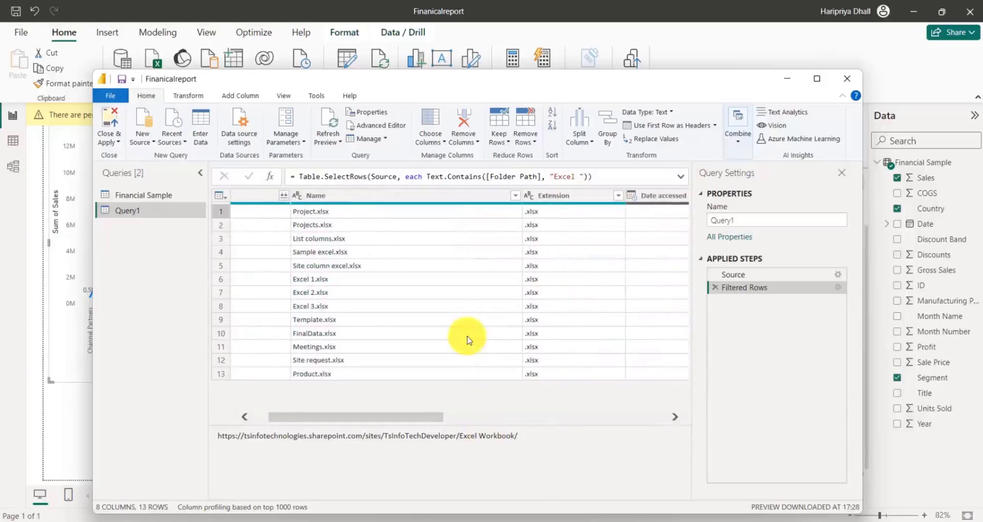
{"action": "scroll", "coordinate": [467, 340], "scroll_direction": "left", "scroll_amount": 2}
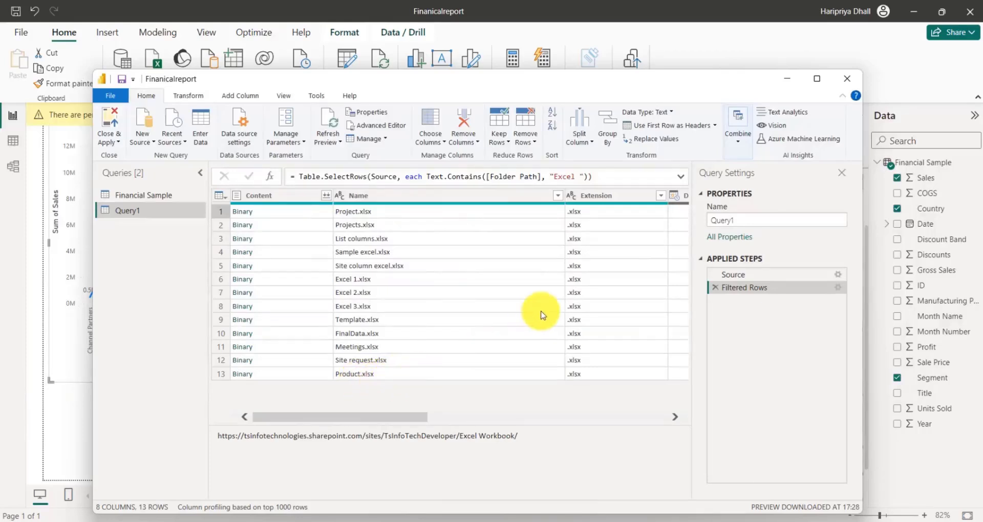
{"action": "left_click", "coordinate": [557, 195]}
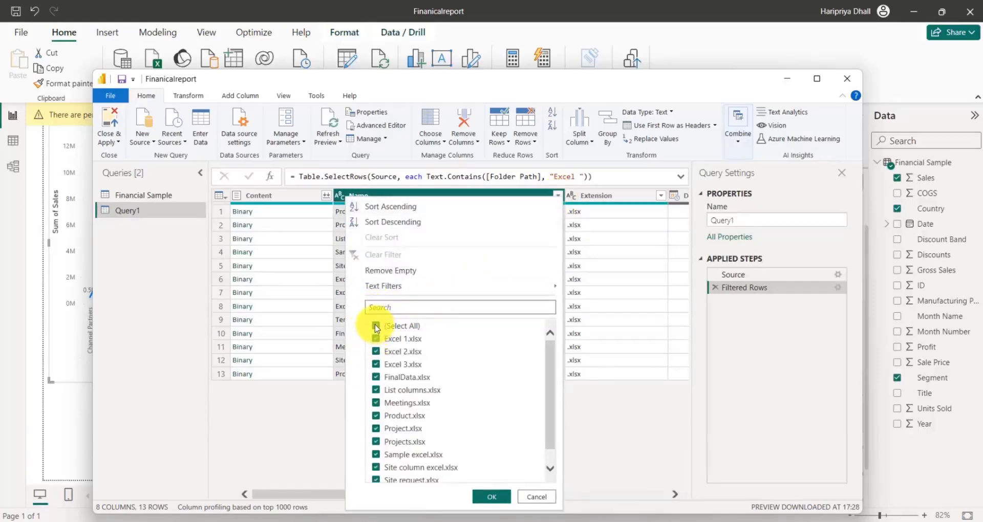
{"action": "left_click", "coordinate": [377, 327]}
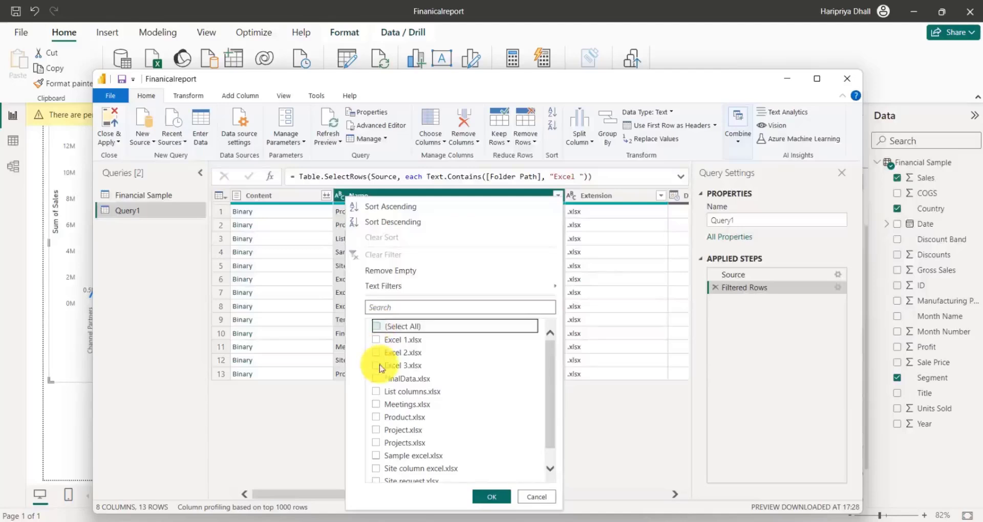
{"action": "scroll", "coordinate": [383, 341], "scroll_direction": "down", "scroll_amount": 1}
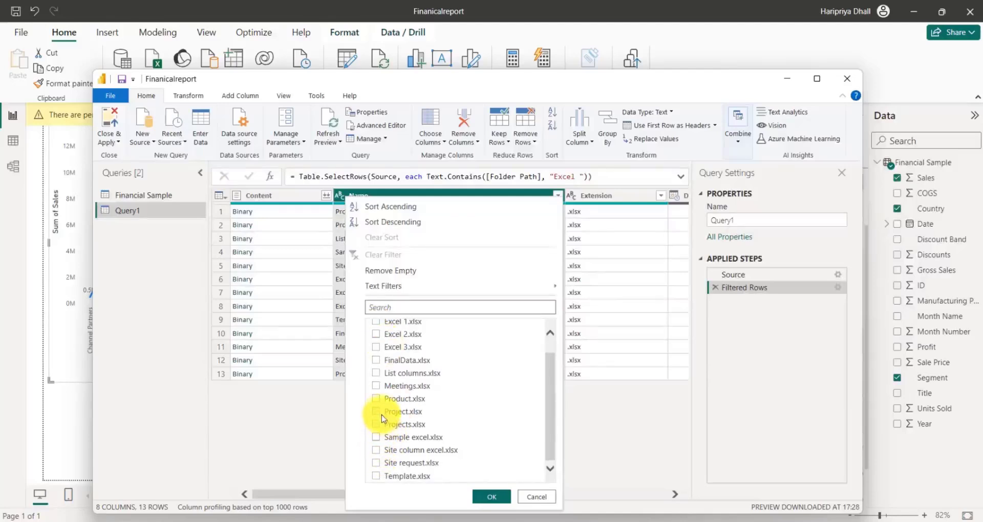
{"action": "left_click", "coordinate": [377, 400]}
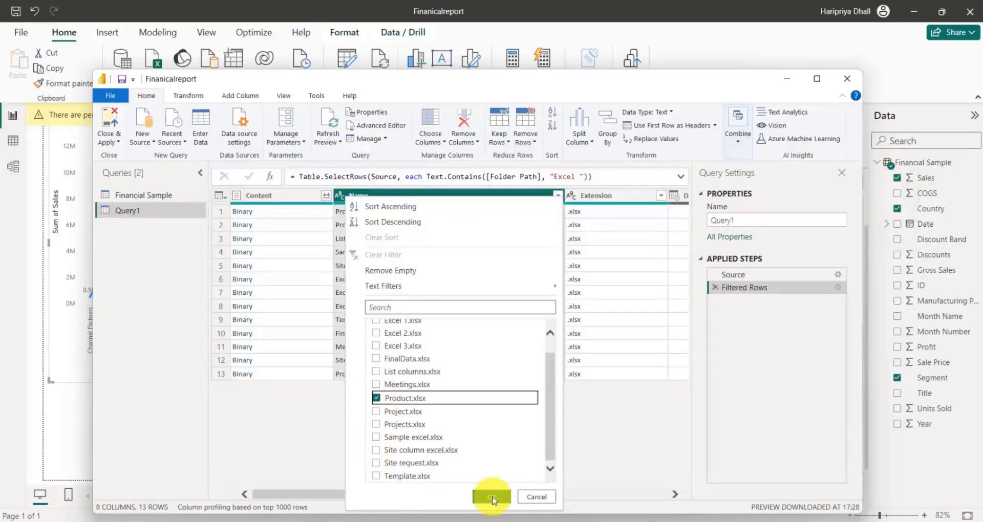
{"action": "left_click", "coordinate": [492, 497]}
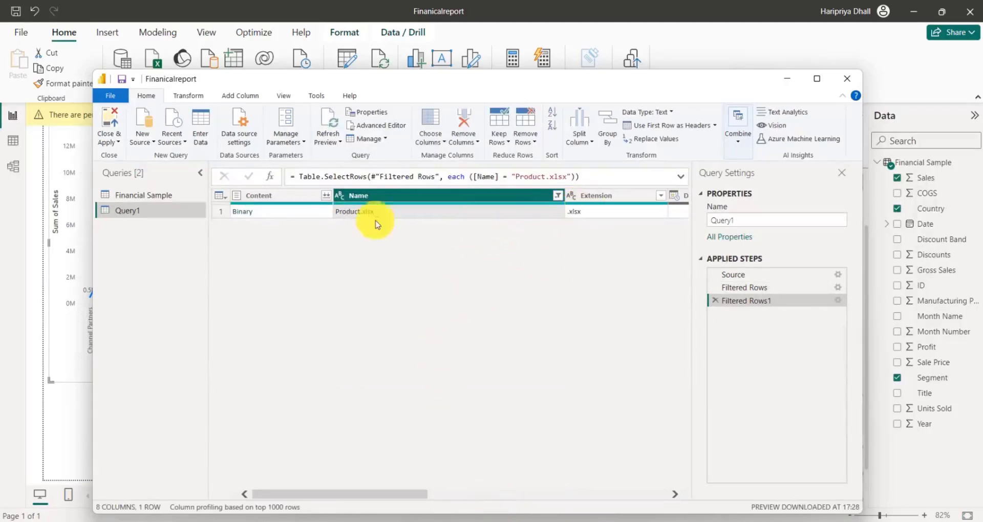
Step: Combine the files in the Content column, previewing Sheet1 and extracting Table1 from the first file as the sample
{"action": "left_click", "coordinate": [327, 198]}
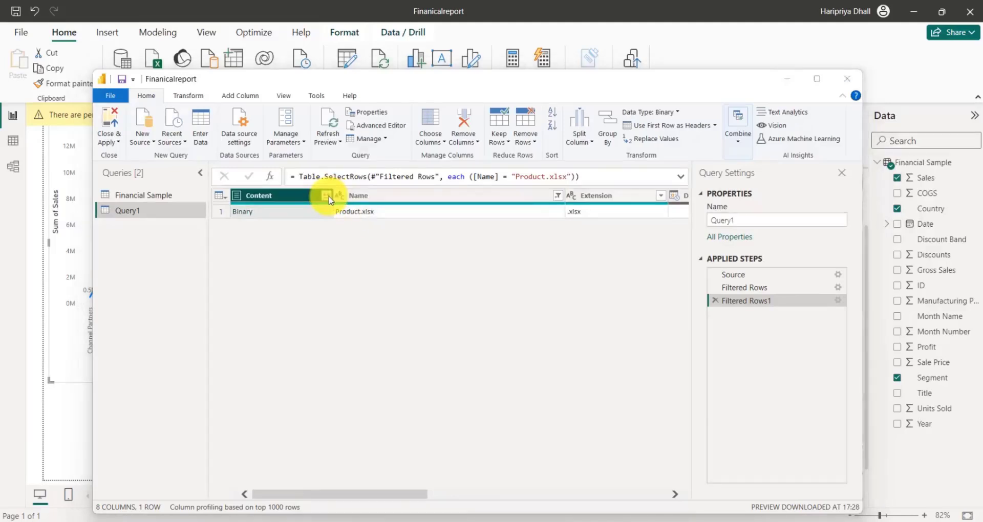
{"action": "left_click", "coordinate": [327, 197]}
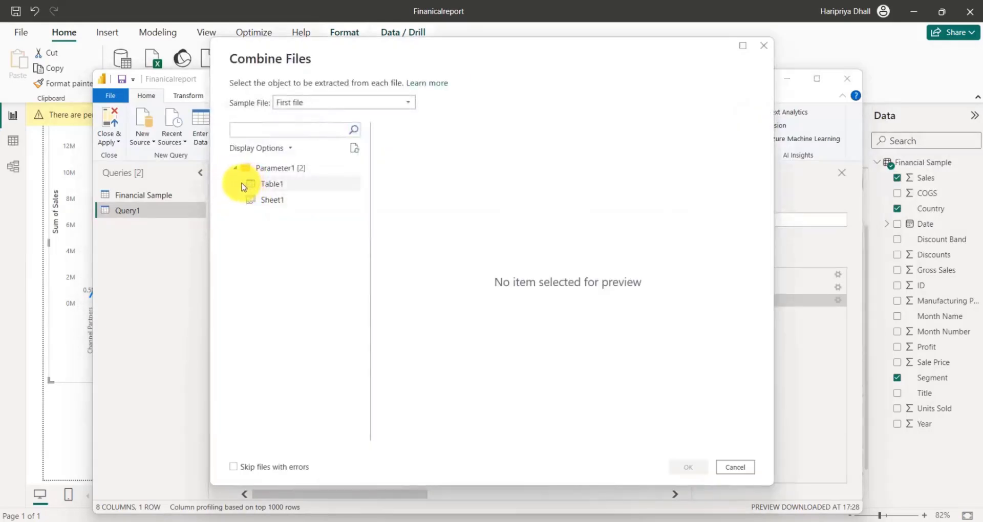
{"action": "left_click", "coordinate": [251, 185]}
{"action": "left_click", "coordinate": [295, 201]}
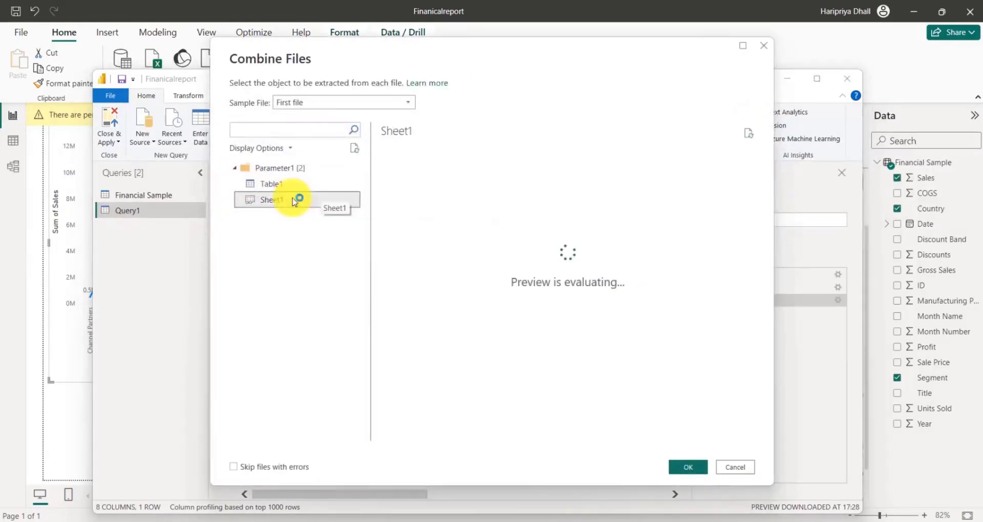
{"action": "left_click", "coordinate": [299, 186]}
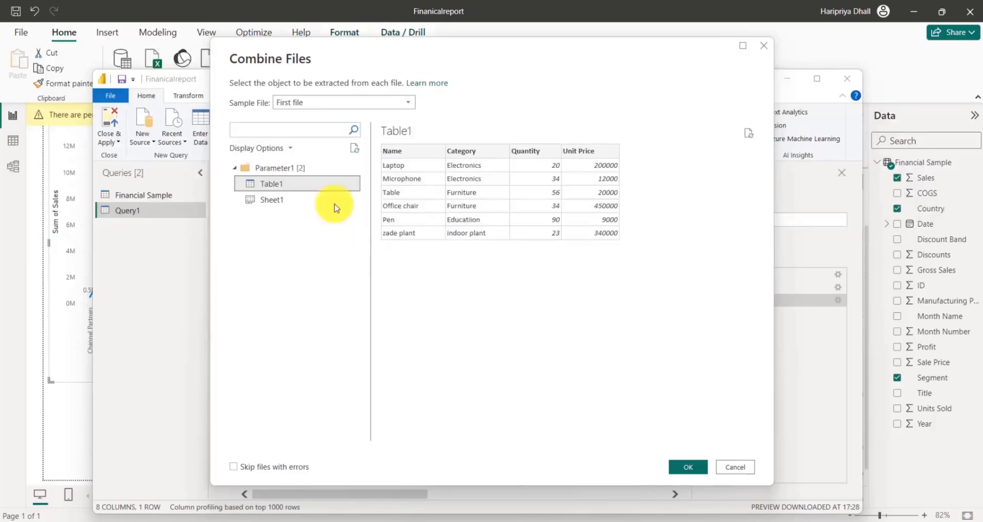
{"action": "left_click", "coordinate": [686, 468]}
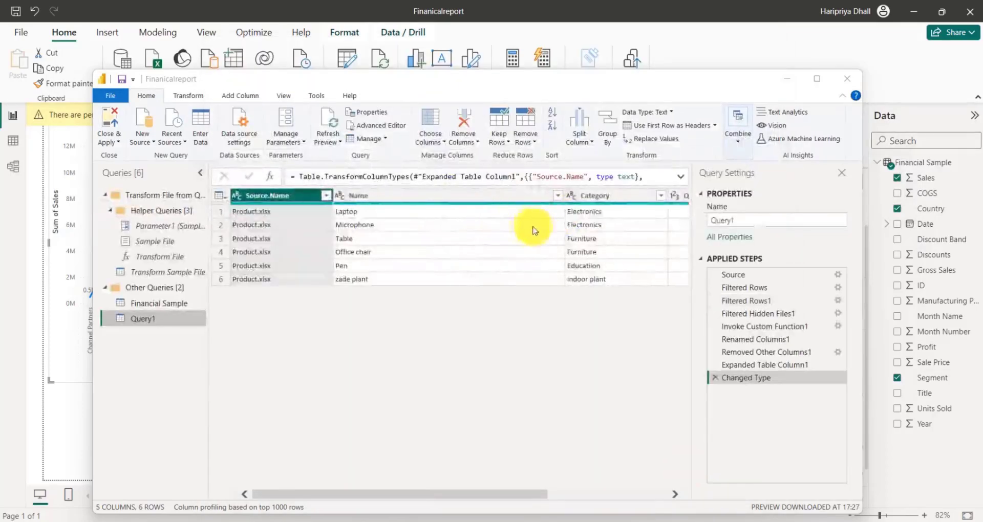
Step: Examine all columns of the combined Product.xlsx table from Source.Name to Unit Price
{"action": "scroll", "coordinate": [563, 237], "scroll_direction": "right", "scroll_amount": 3}
{"action": "scroll", "coordinate": [563, 238], "scroll_direction": "left", "scroll_amount": 3}
{"action": "scroll", "coordinate": [563, 238], "scroll_direction": "right", "scroll_amount": 3}
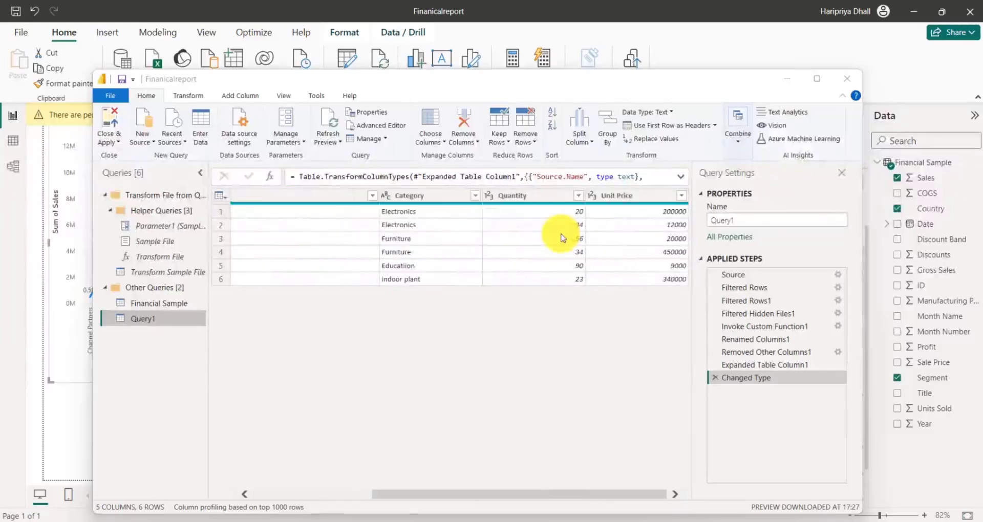
{"action": "scroll", "coordinate": [562, 237], "scroll_direction": "left", "scroll_amount": 3}
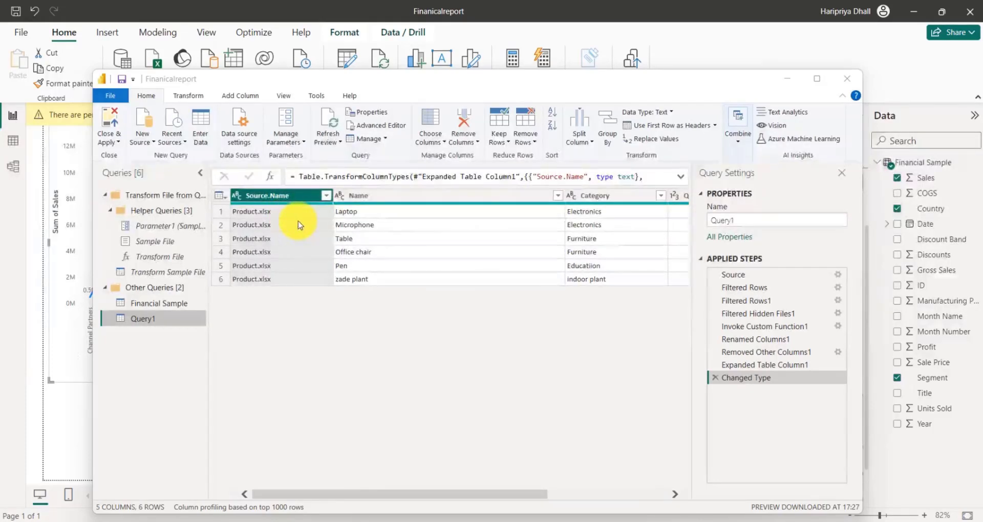
{"action": "key", "text": "Delete"}
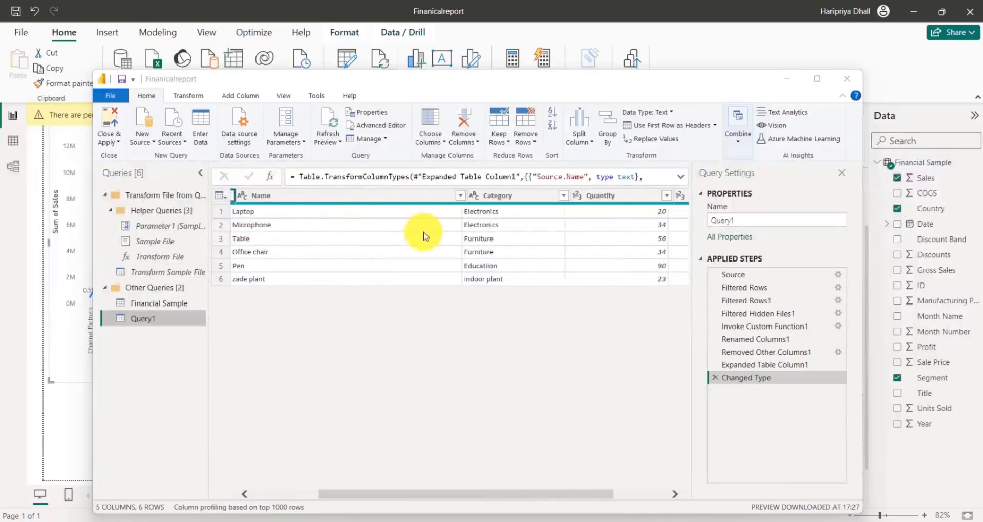
{"action": "scroll", "coordinate": [423, 236], "scroll_direction": "left", "scroll_amount": 2}
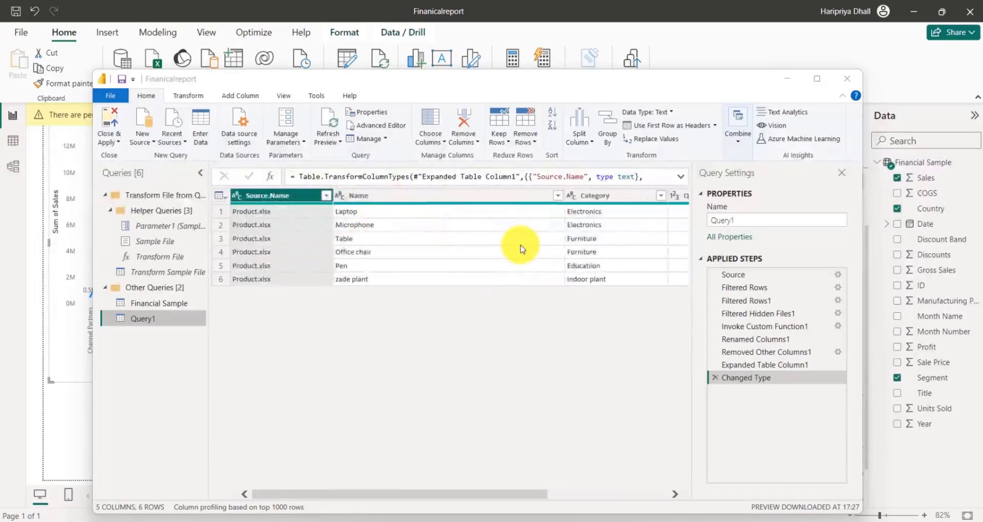
{"action": "scroll", "coordinate": [521, 250], "scroll_direction": "right", "scroll_amount": 4}
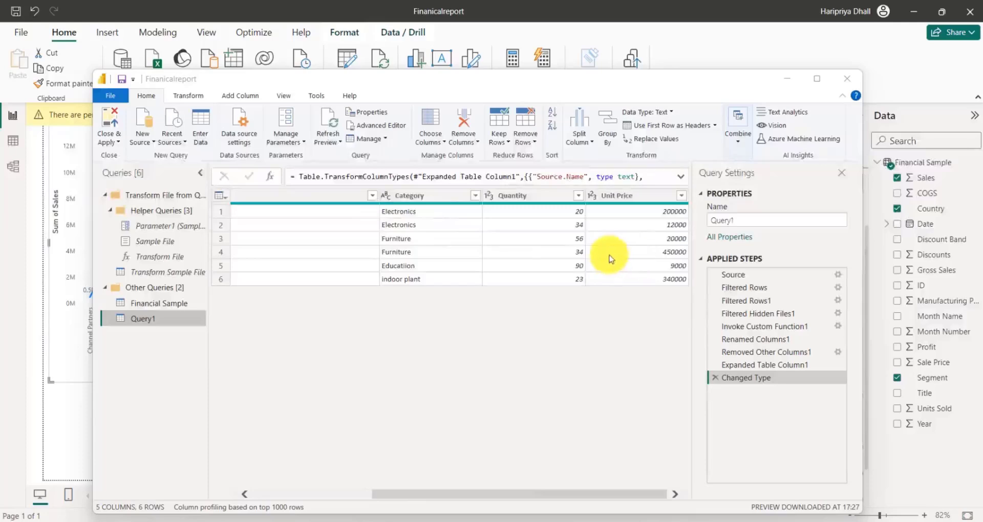
{"action": "scroll", "coordinate": [421, 230], "scroll_direction": "left", "scroll_amount": 4}
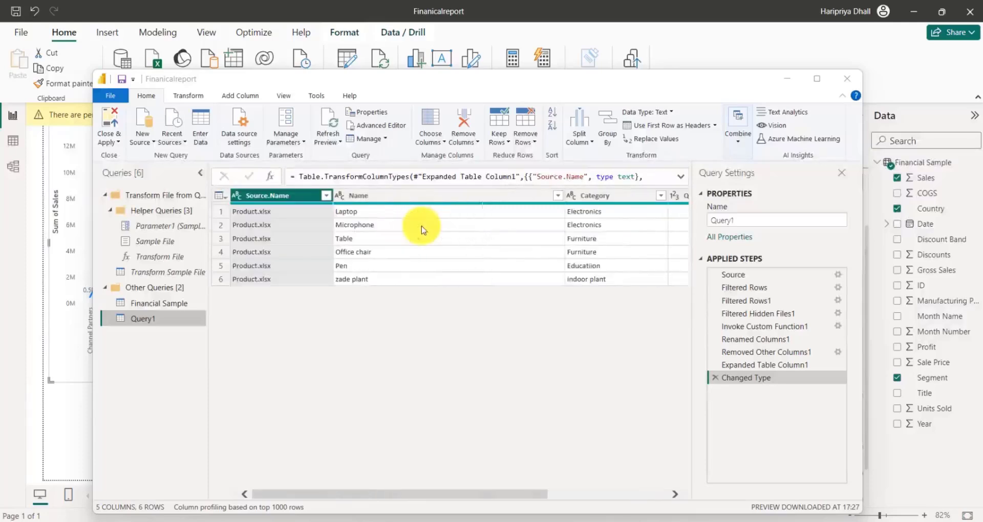
Step: Remove the Source.Name column from Query1, and close the query editor with the changes applied to the report
{"action": "left_click", "coordinate": [301, 198]}
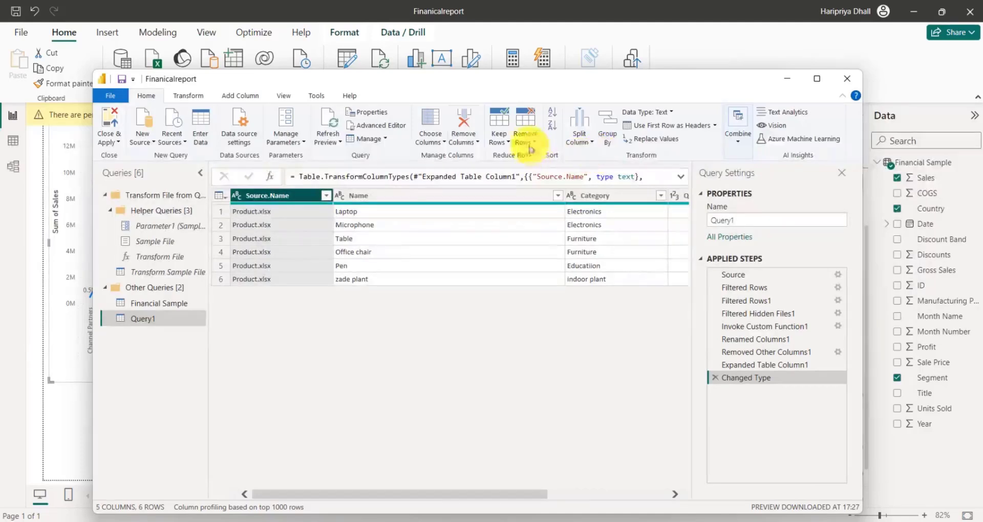
{"action": "left_click", "coordinate": [468, 142]}
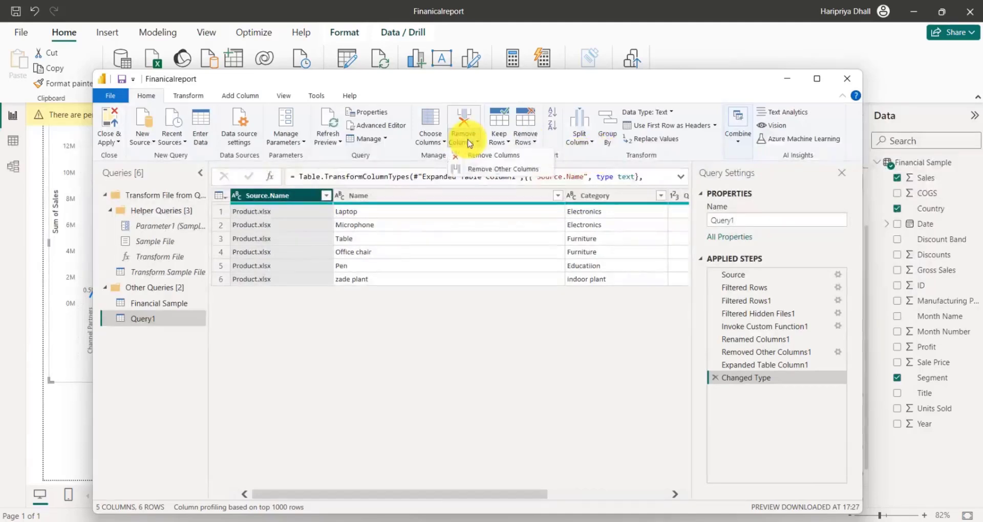
{"action": "left_click", "coordinate": [493, 155]}
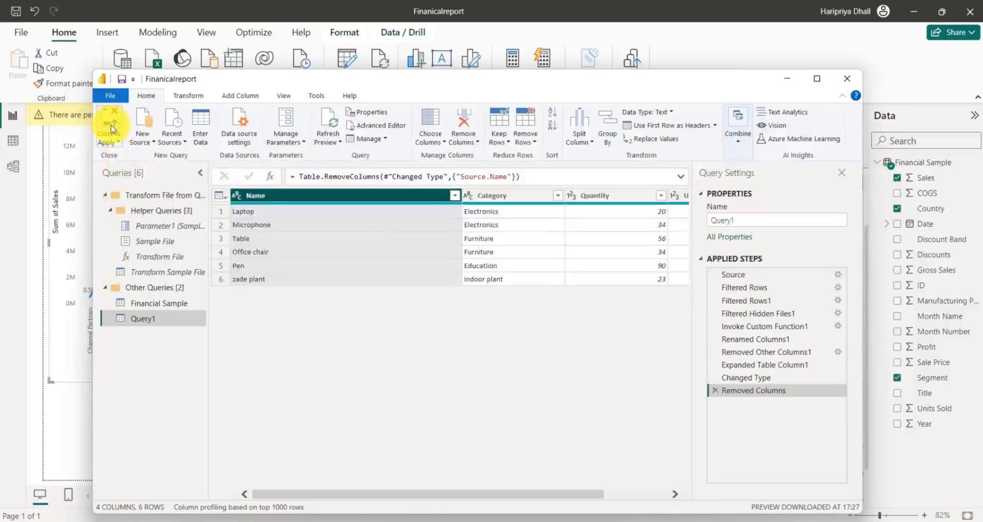
{"action": "left_click", "coordinate": [113, 129]}
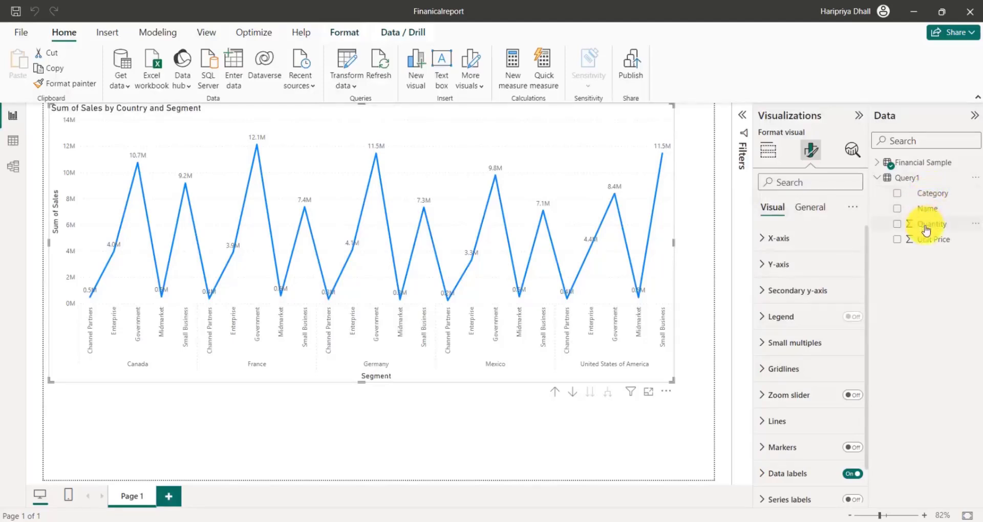
Step: Build an area chart of Query1's Unit Price by Category on a new report page and enlarge it
{"action": "left_click", "coordinate": [169, 497]}
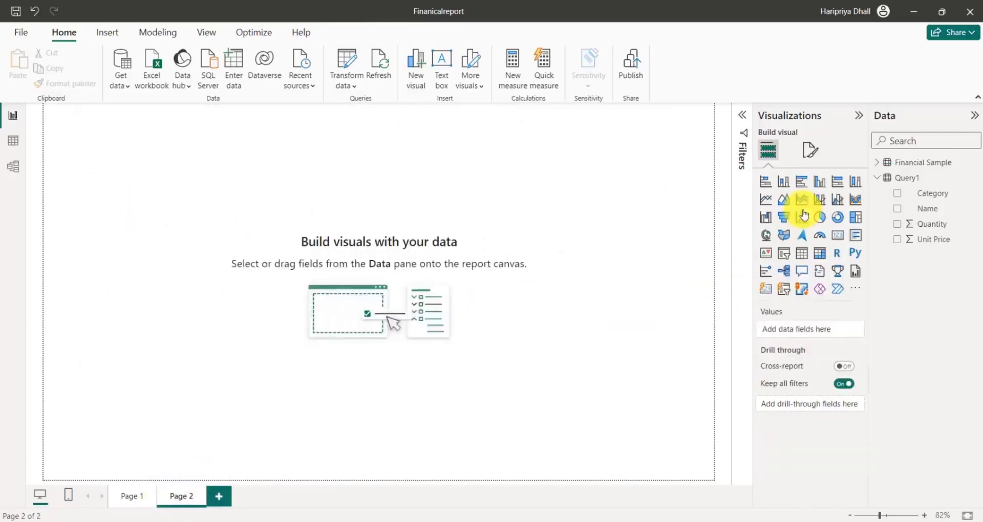
{"action": "left_click", "coordinate": [784, 200]}
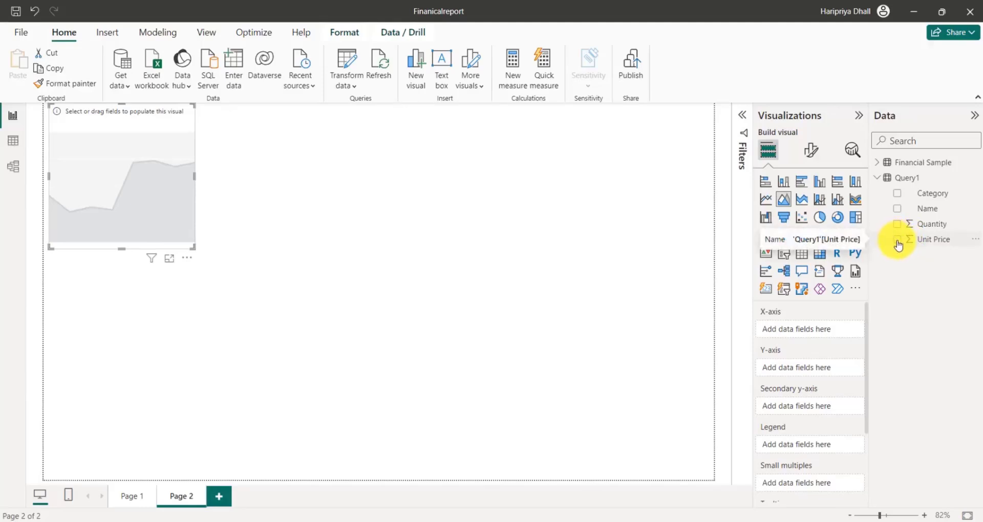
{"action": "left_click", "coordinate": [897, 240]}
{"action": "left_click", "coordinate": [900, 195]}
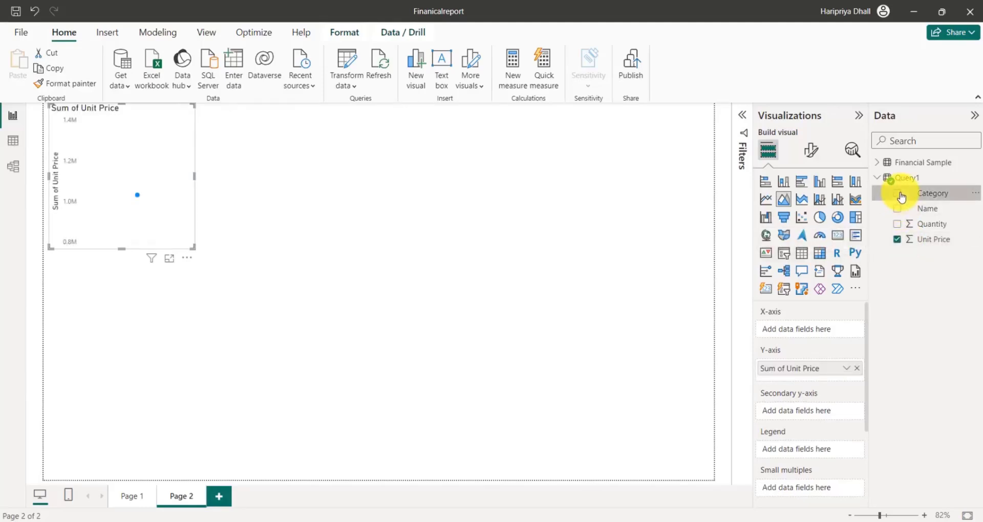
{"action": "left_click_drag", "start_coordinate": [193, 247], "coordinate": [374, 268]}
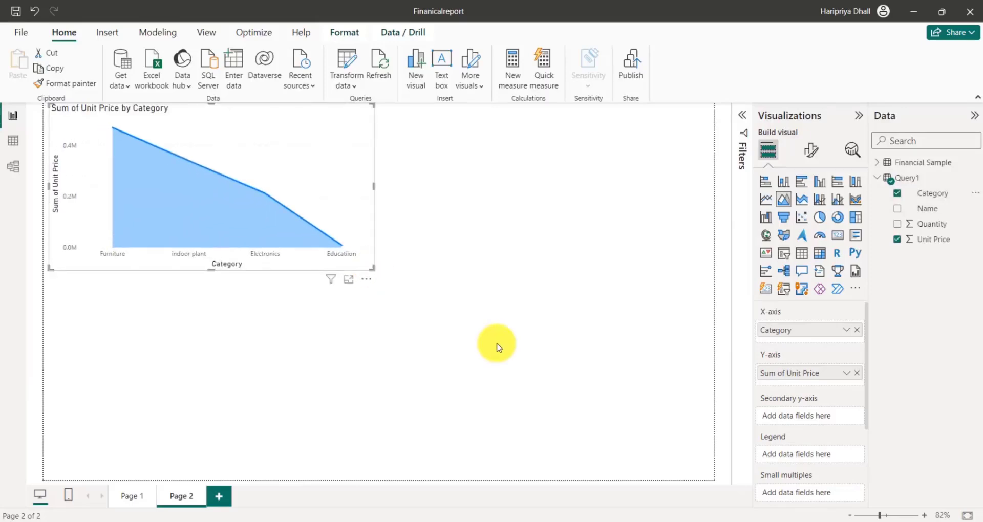